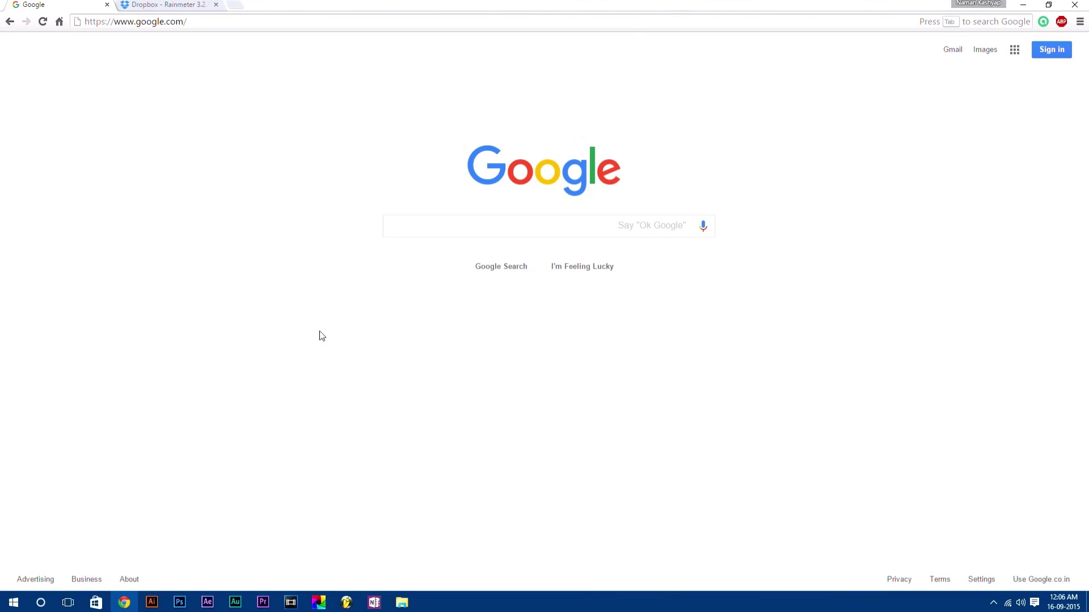
Load rainmeter.net in Chrome and highlight the 3.2.1 Final Release download entry
left_click(337, 25)
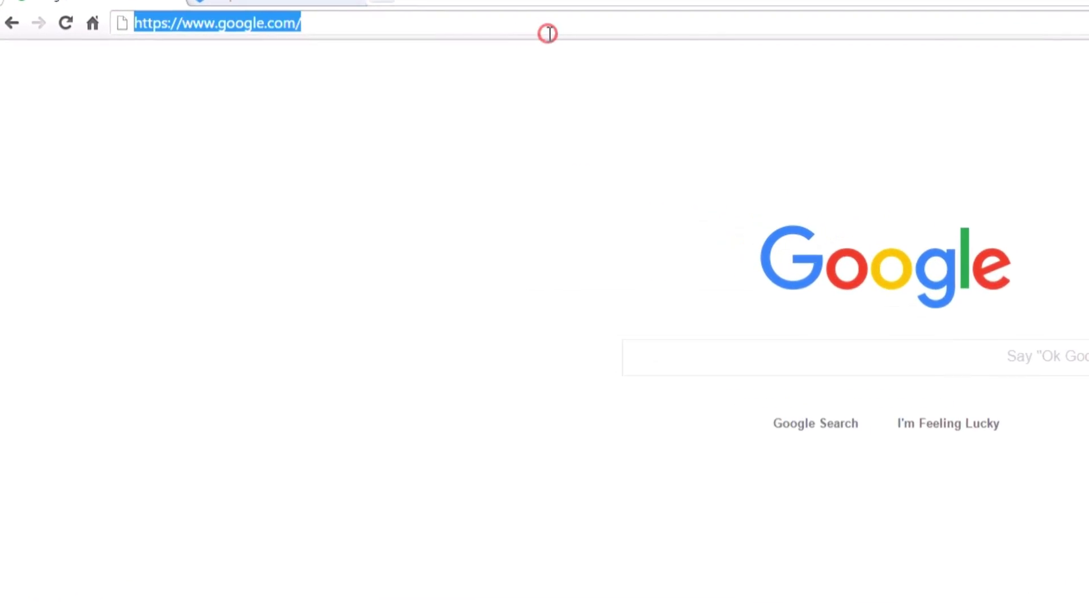
type("rainmeter")
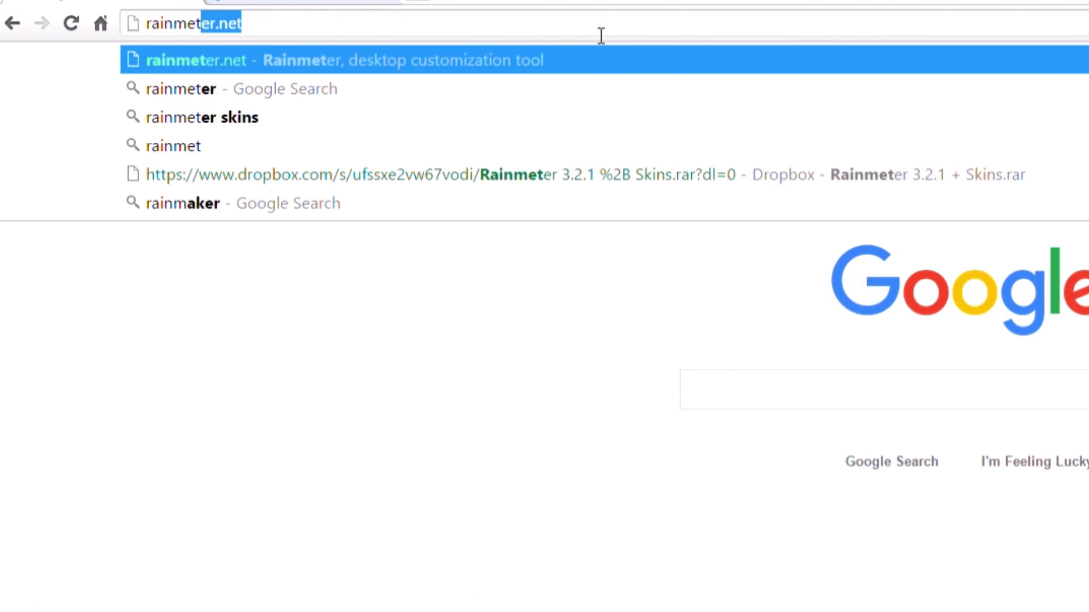
key("Return")
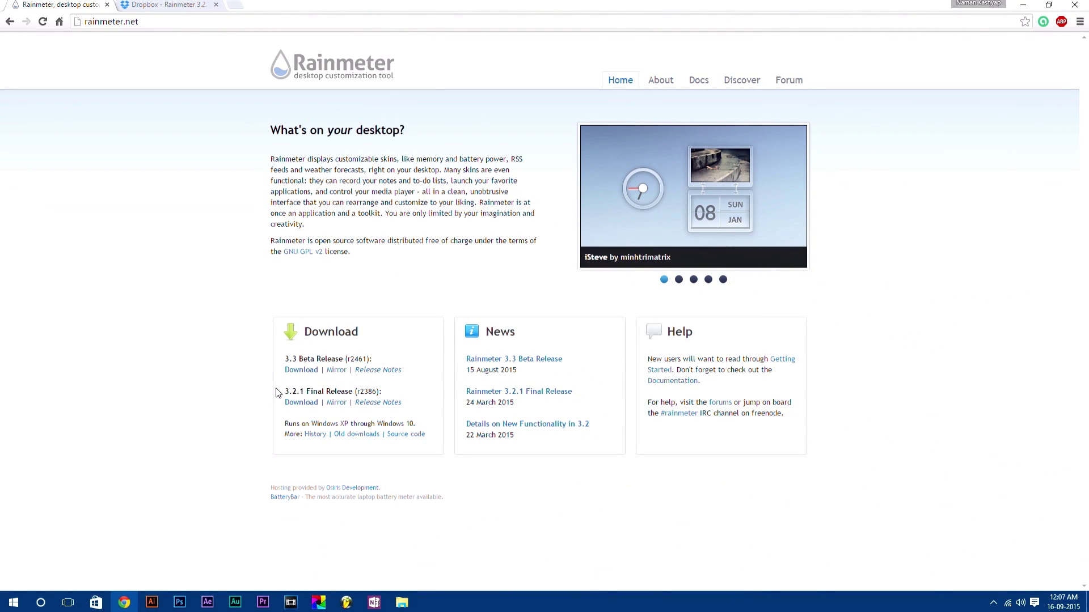
left_click_drag(321, 389, 398, 393)
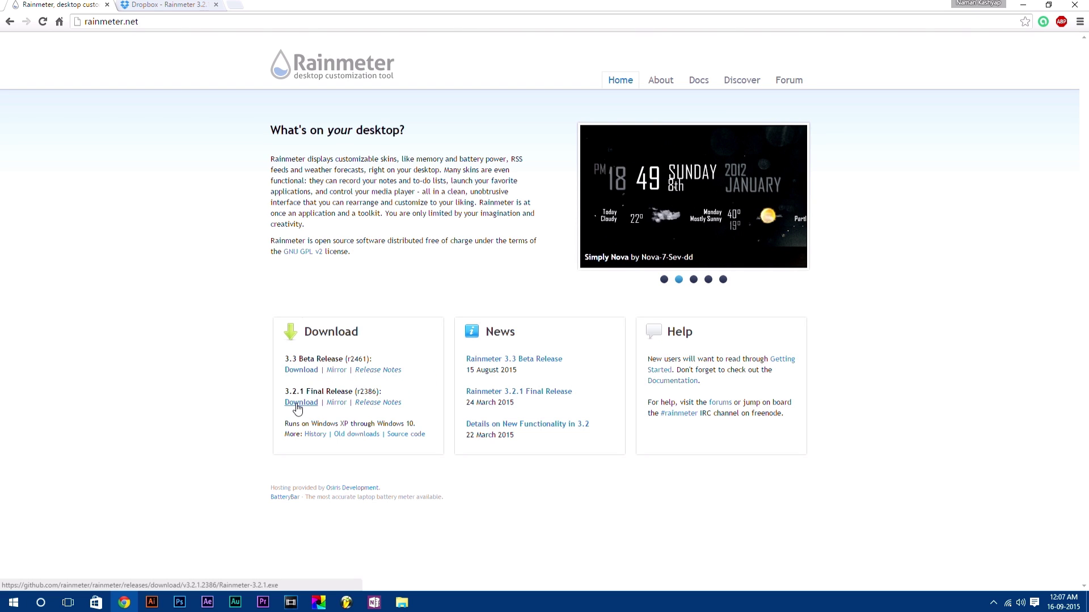
Bring up the OneNote links page and point out the Rainmeter, wallpaper, skin and All in One links
left_click(374, 603)
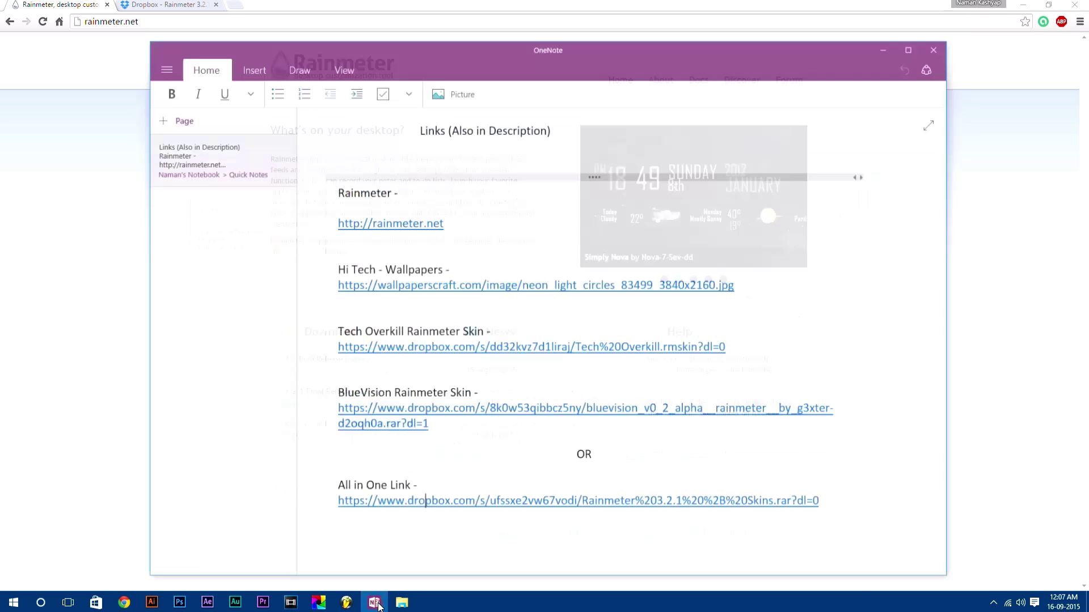
left_click_drag(335, 170, 478, 414)
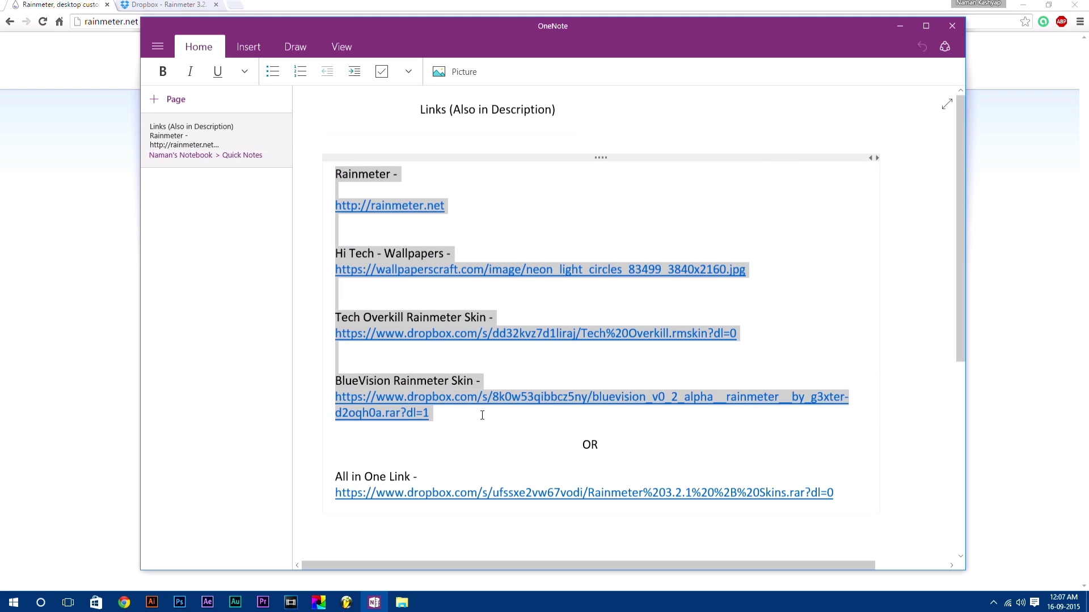
left_click(481, 416)
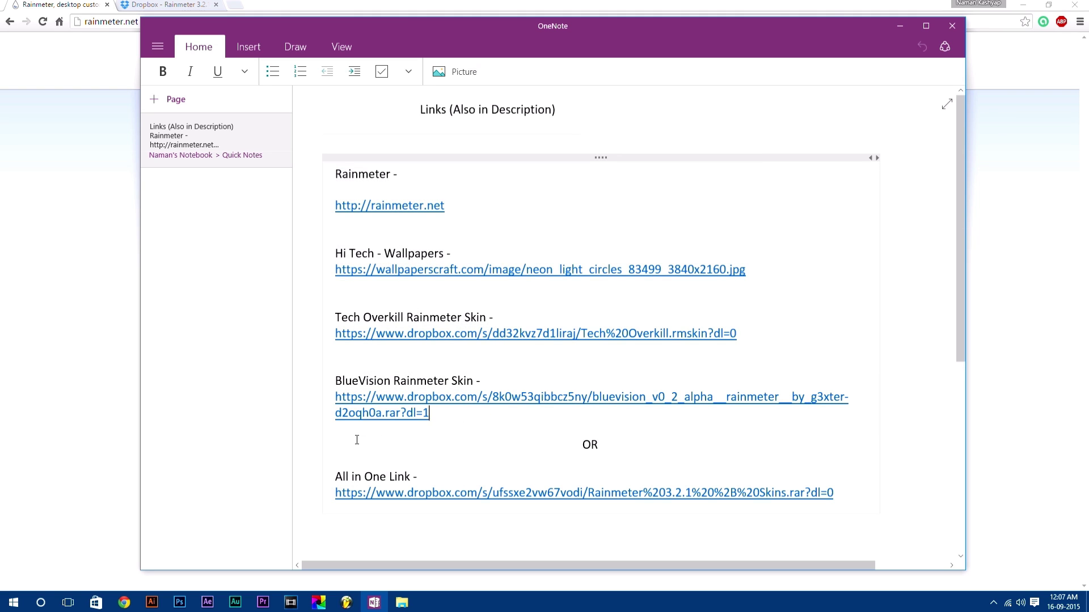
left_click_drag(334, 476, 777, 493)
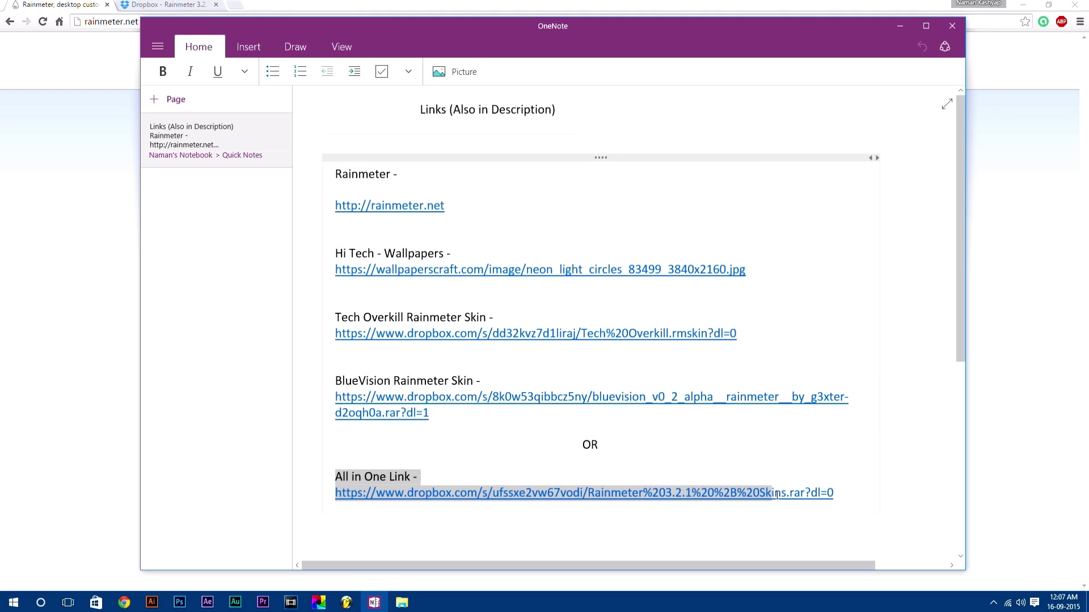
left_click(856, 499)
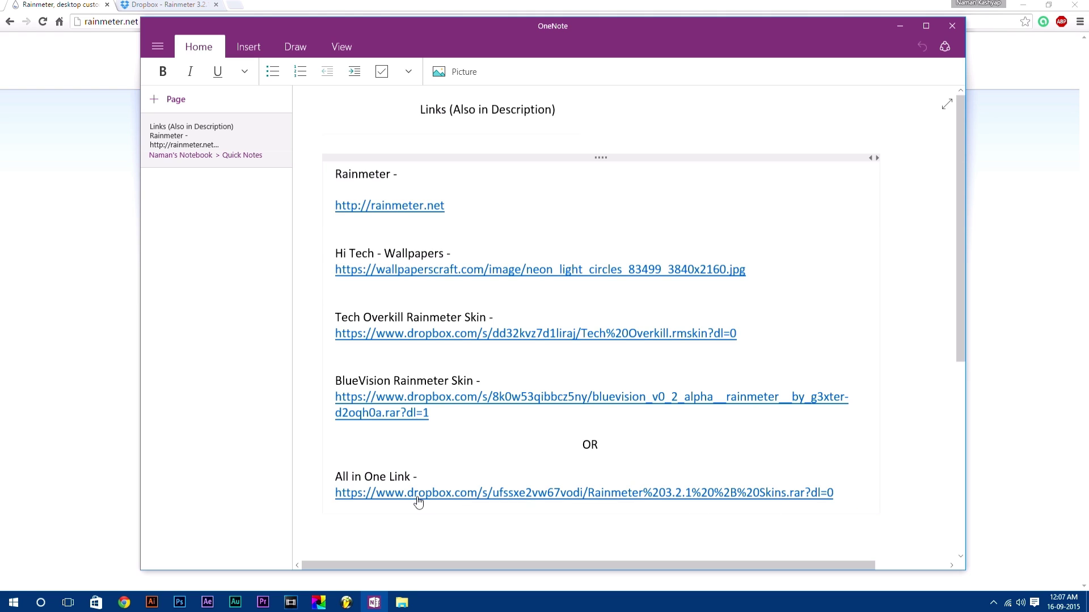
Show the Dropbox page for Rainmeter 3.2.1 + Skins.rar and highlight its 43.69 MB size
left_click(160, 7)
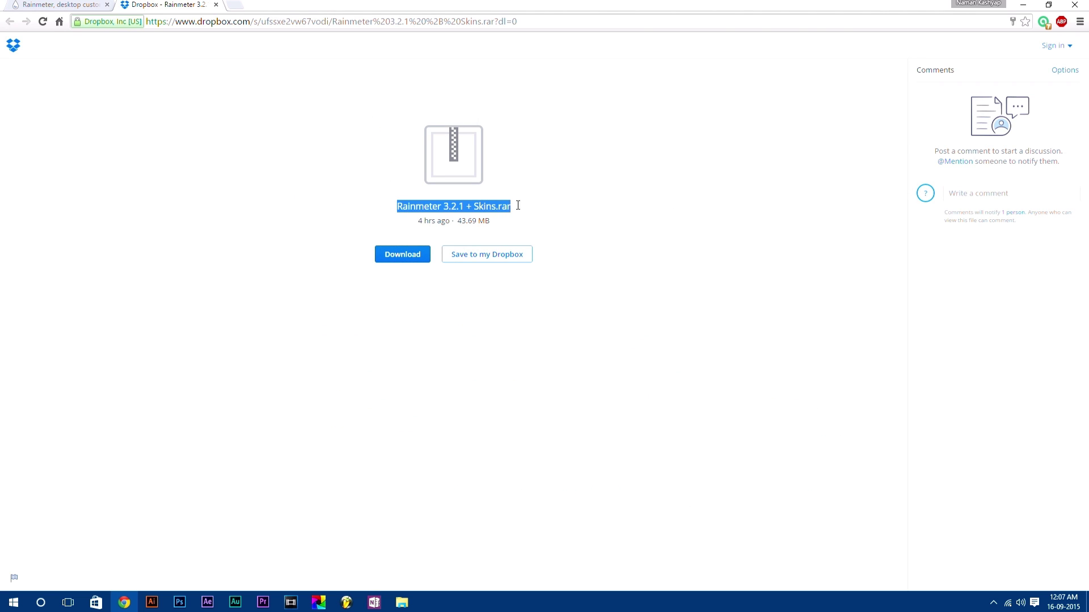
left_click_drag(498, 220, 476, 221)
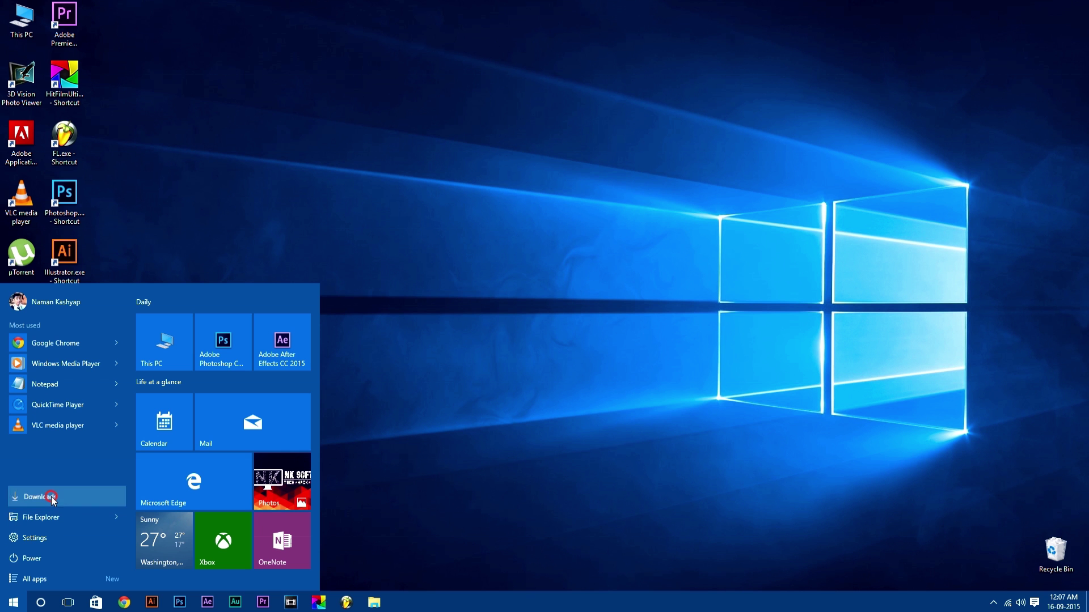
Extract Rainmeter 3.2.1 + Skins.rar in Downloads into its own folder
left_click(63, 499)
right_click(409, 83)
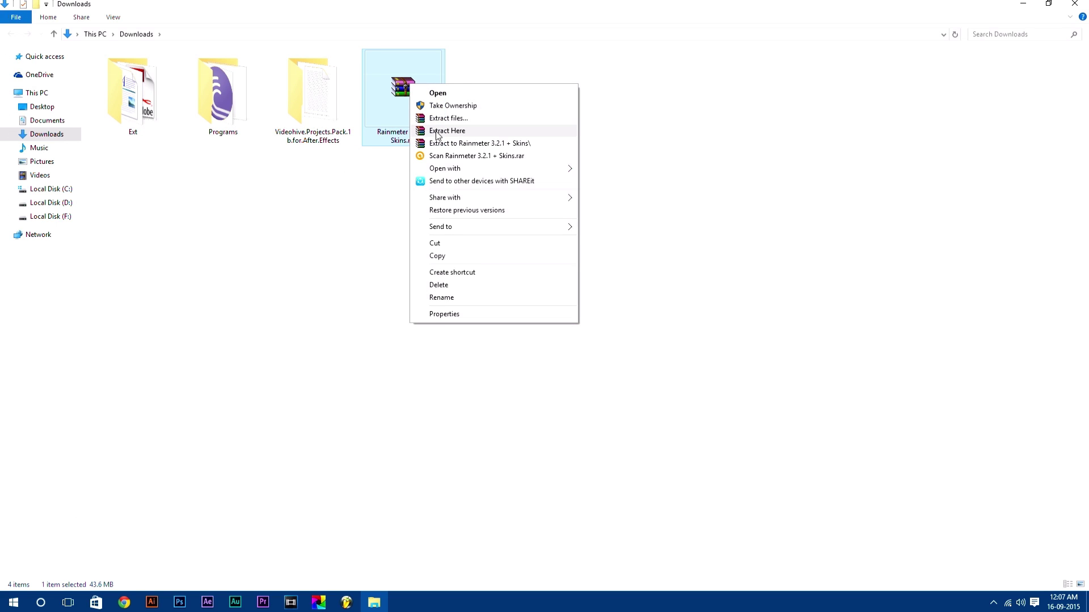
left_click(466, 143)
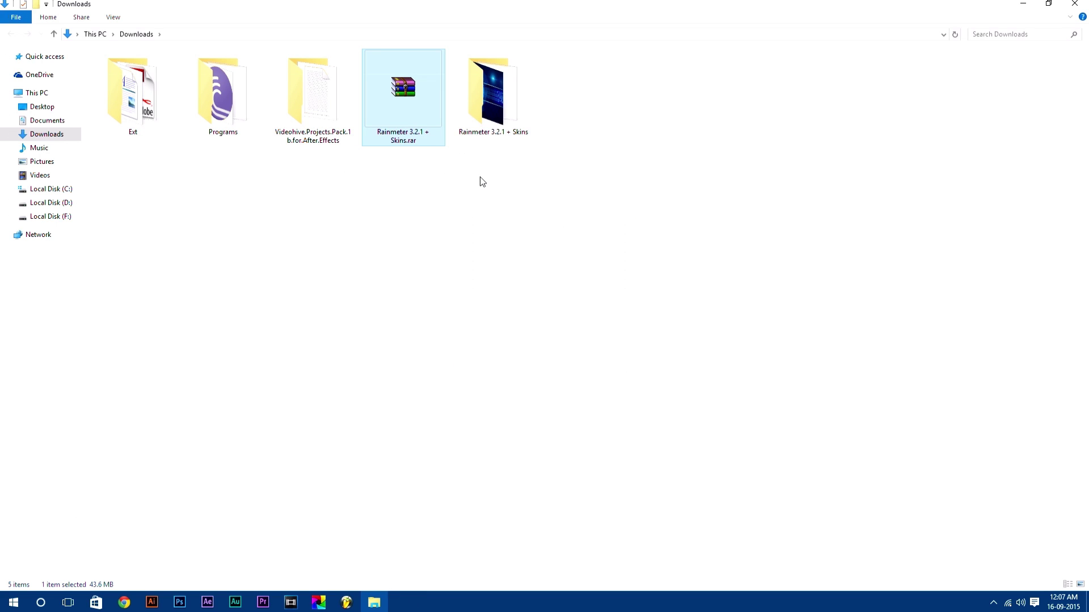
Open the extracted Rainmeter 3.2.1 + Skins folder and point out its three items
double_click(506, 105)
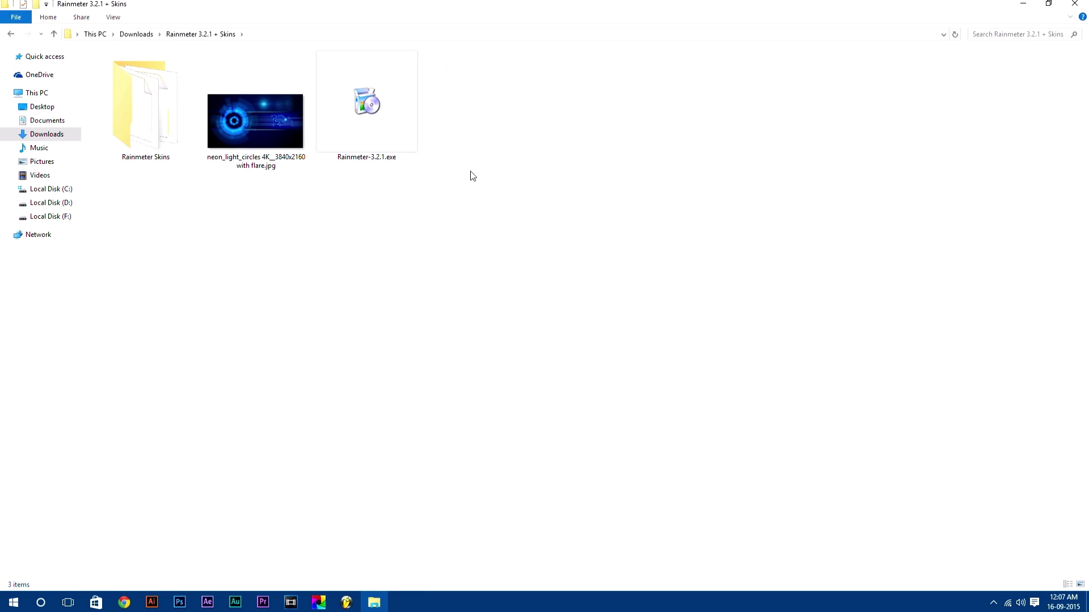
left_click_drag(411, 194, 155, 89)
left_click(219, 239)
Run Rainmeter-3.2.1.exe as an English standard install and finish with Rainmeter running
left_click(363, 101)
double_click(362, 100)
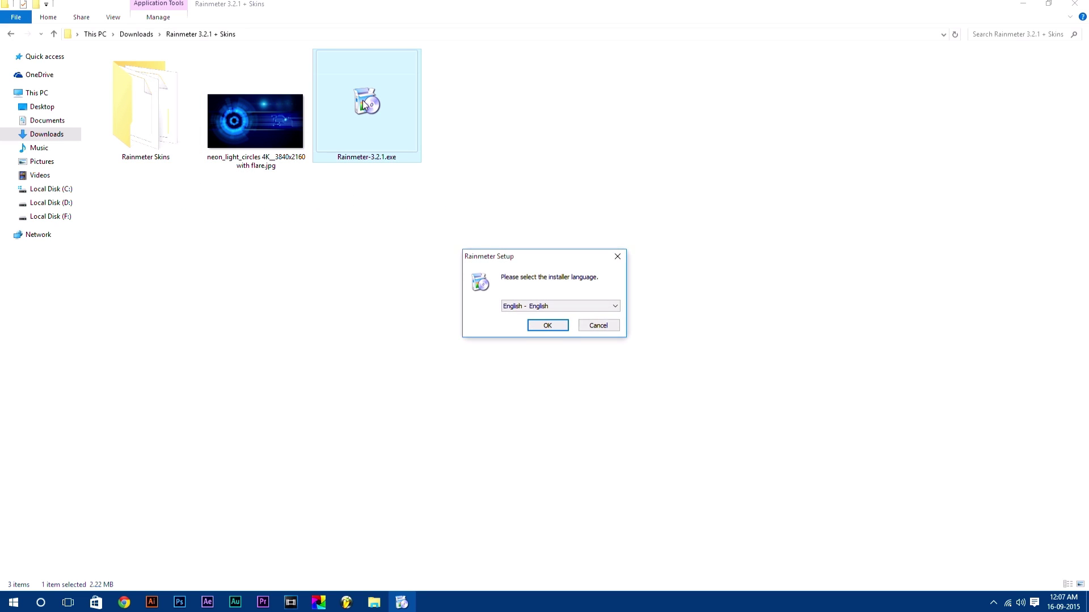
left_click(558, 327)
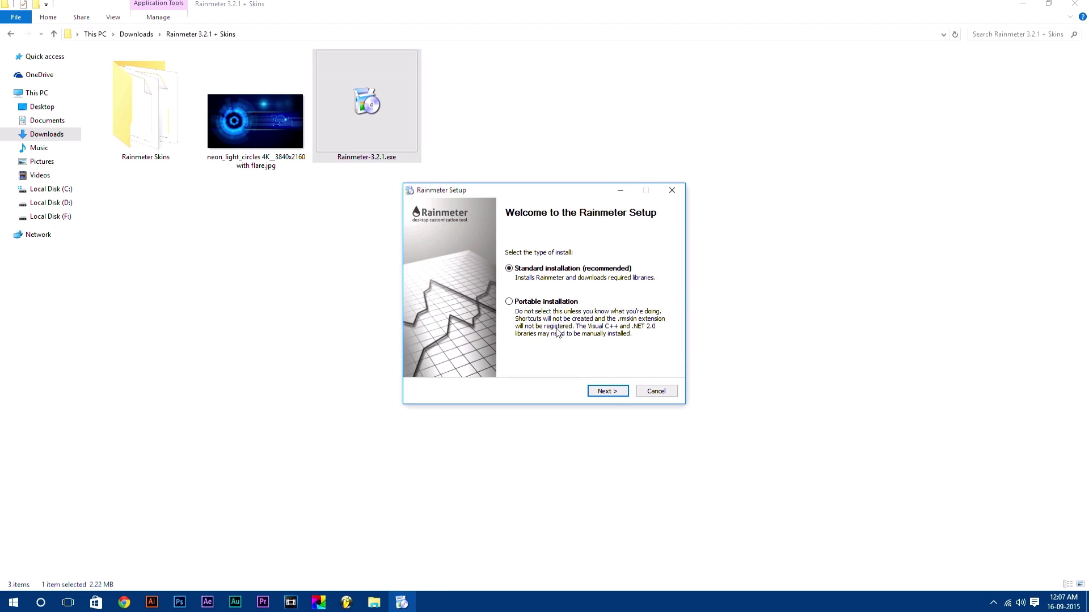
left_click(613, 391)
left_click(608, 389)
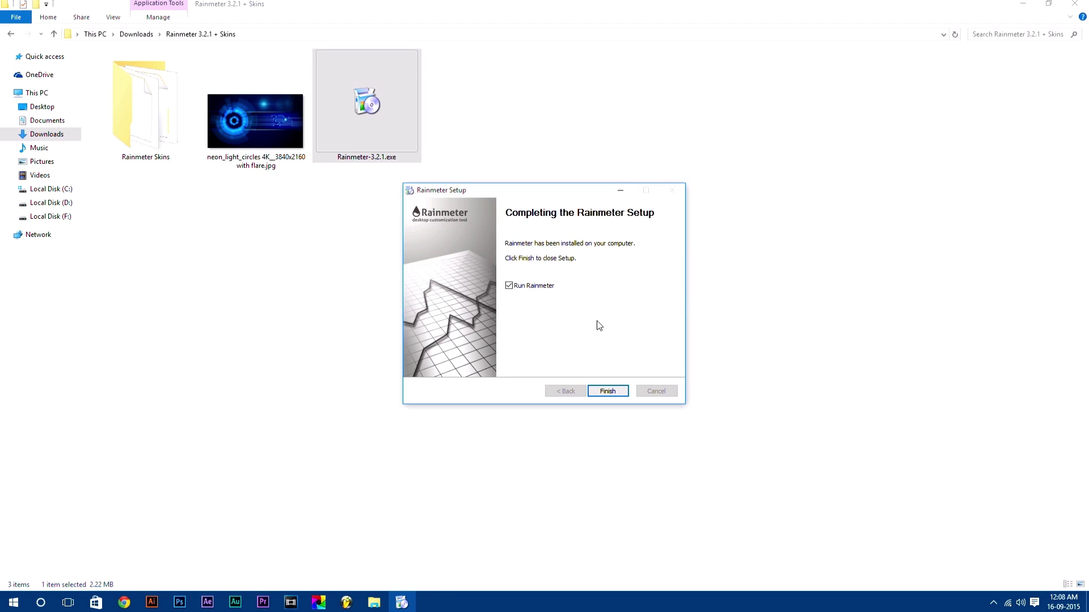
left_click(611, 390)
left_click(1022, 4)
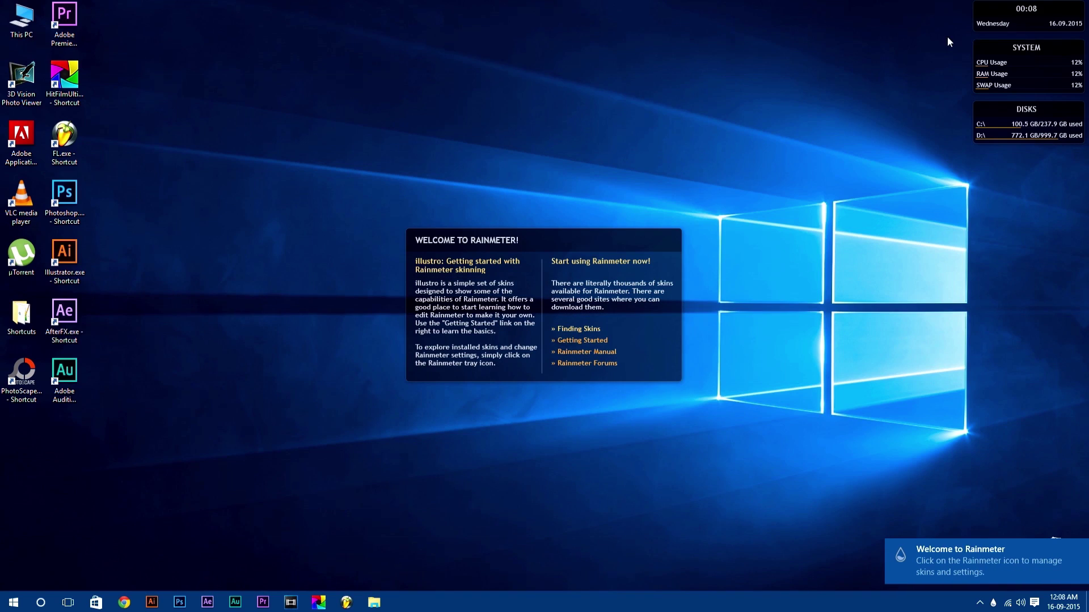
Unload the illustro Welcome, Disks, System and Clock skins
right_click(644, 309)
left_click(675, 432)
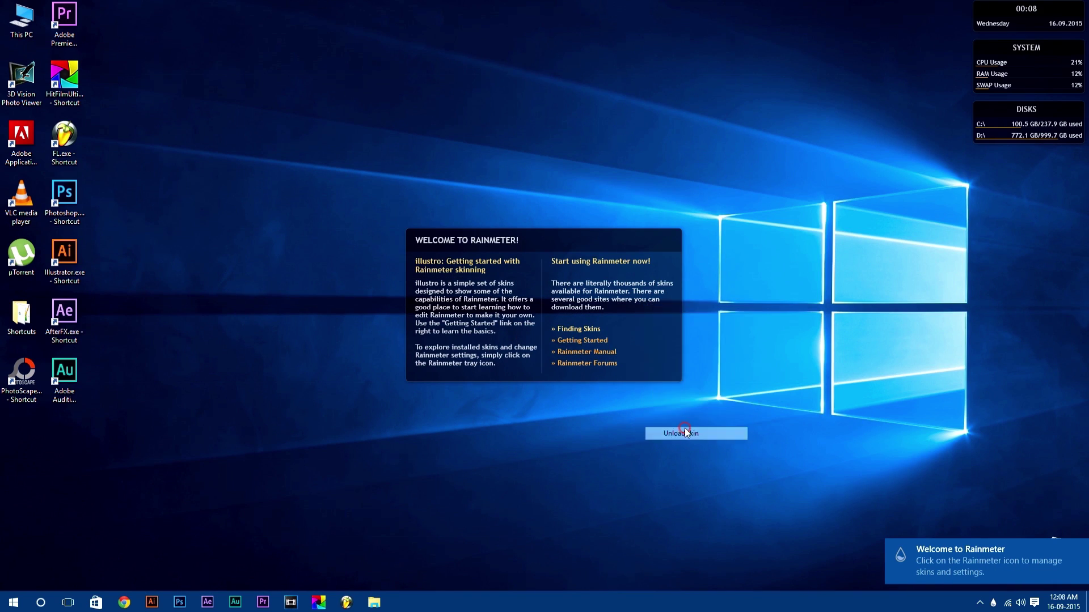
right_click(988, 130)
left_click(1026, 254)
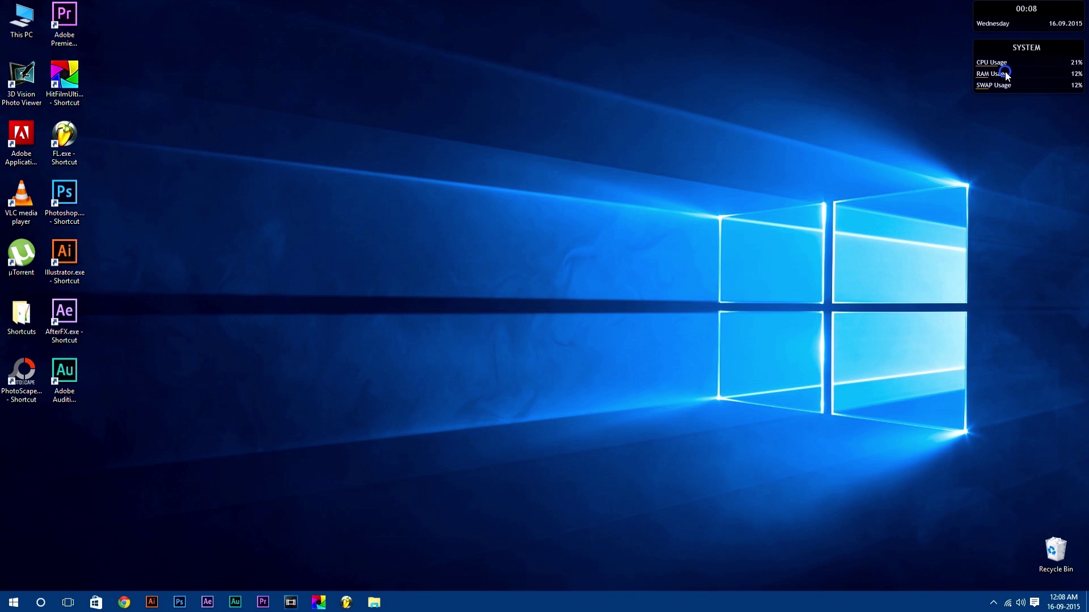
right_click(991, 73)
left_click(1023, 200)
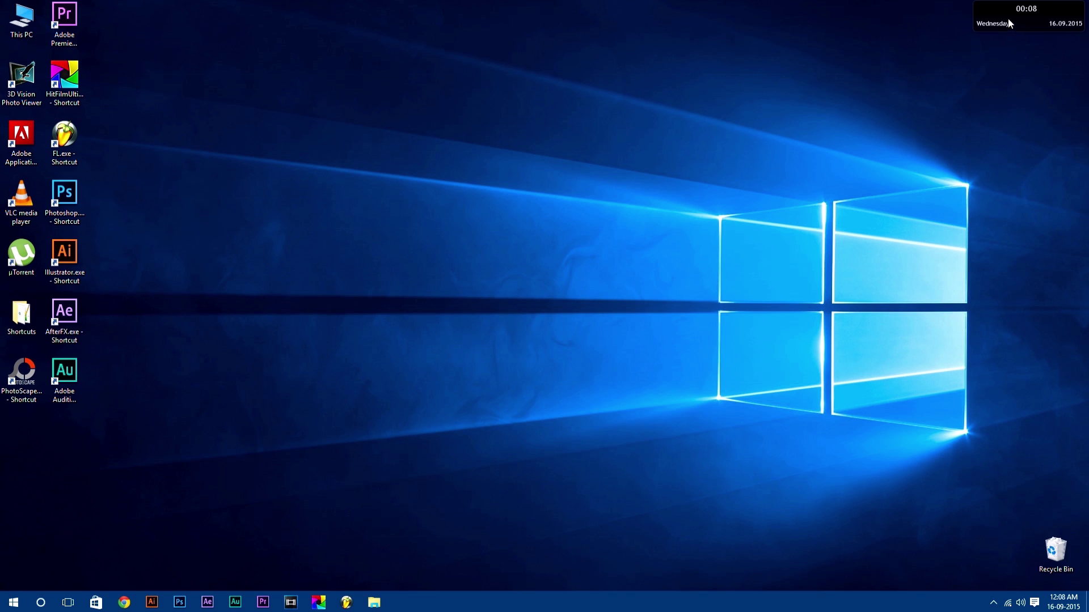
right_click(988, 17)
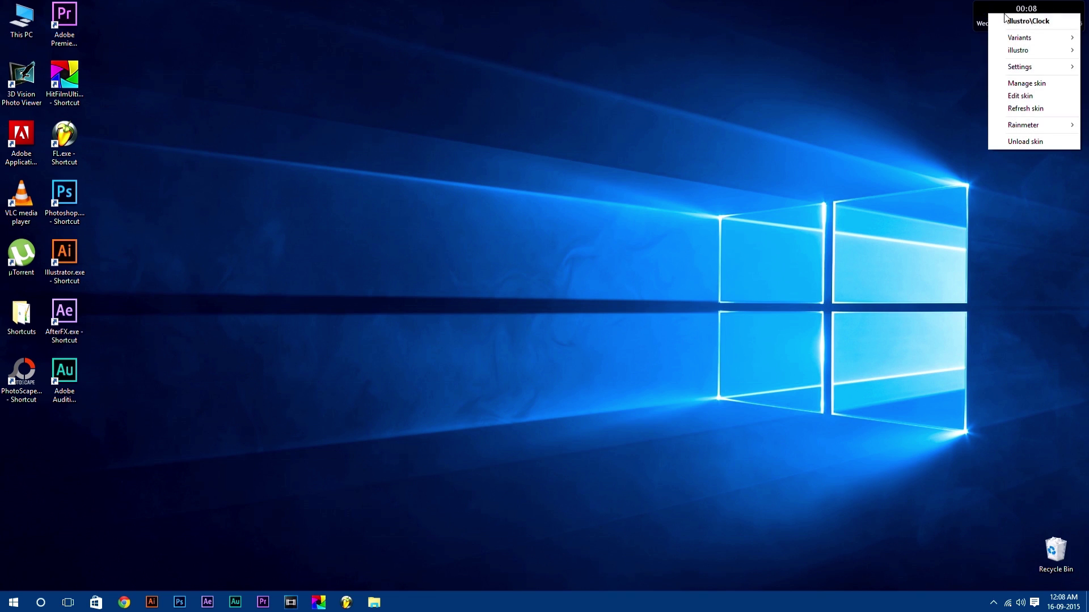
left_click(1031, 142)
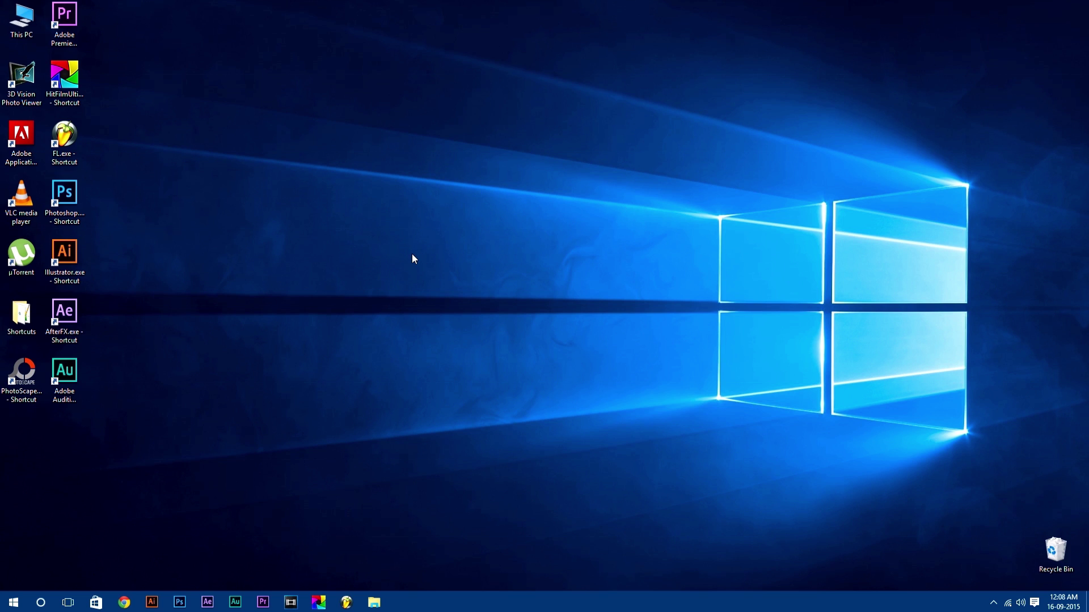
Open the Rainmeter Skins folder and then the bluevision skin folder
left_click(375, 603)
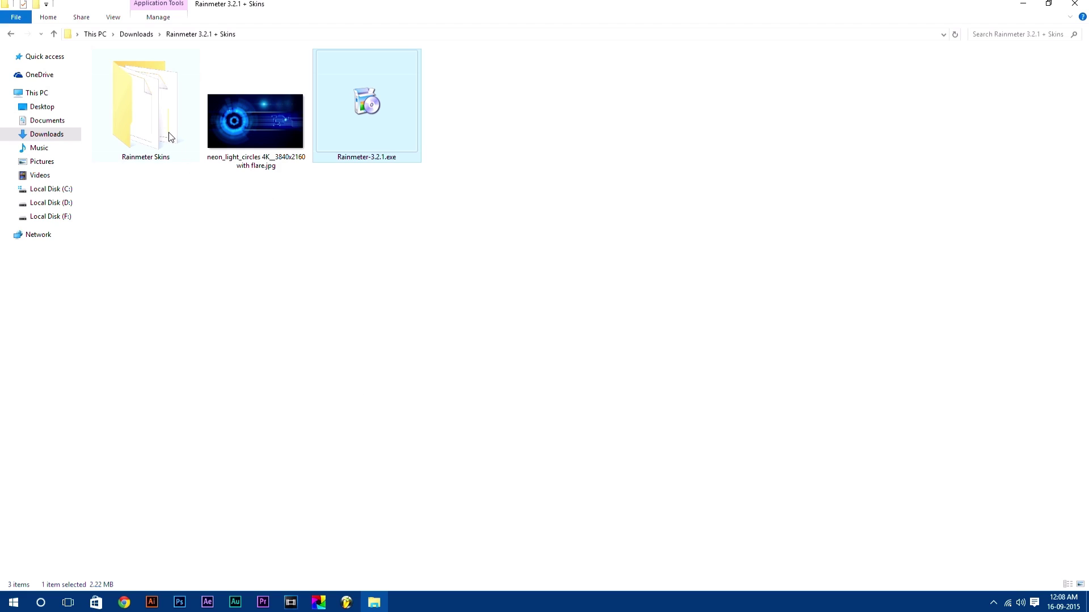
double_click(170, 137)
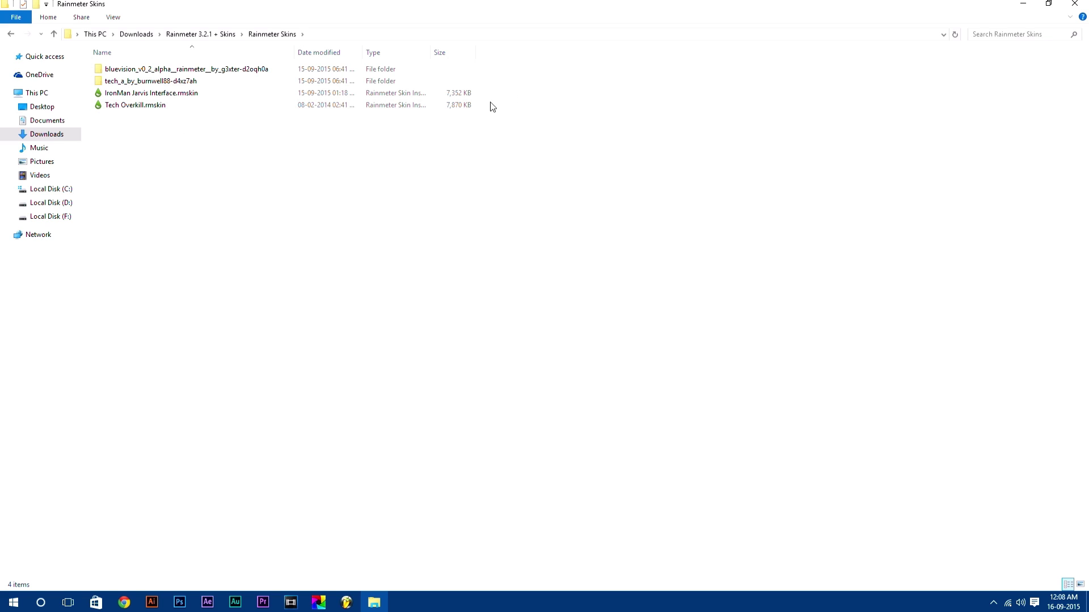
left_click_drag(291, 165, 155, 69)
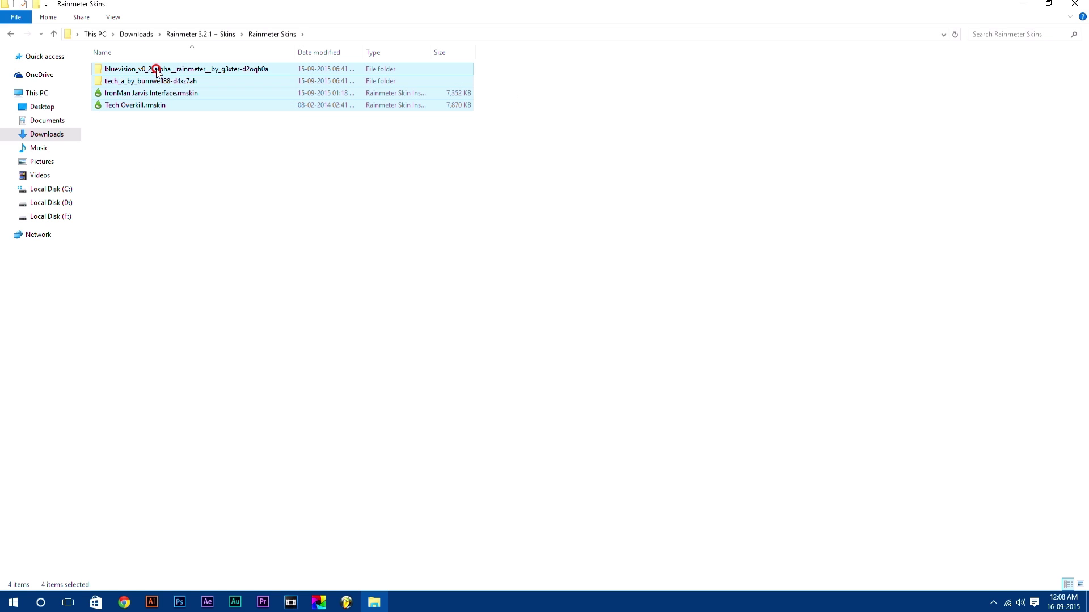
double_click(156, 69)
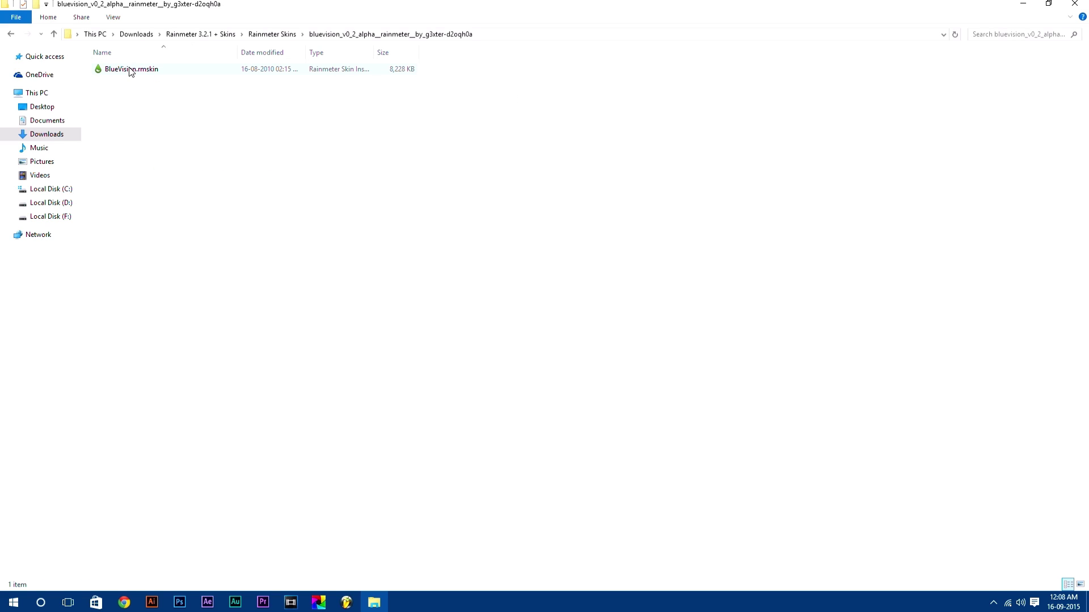
Install BlueVision.rmskin through Rainmeter's Skin Installer
right_click(129, 71)
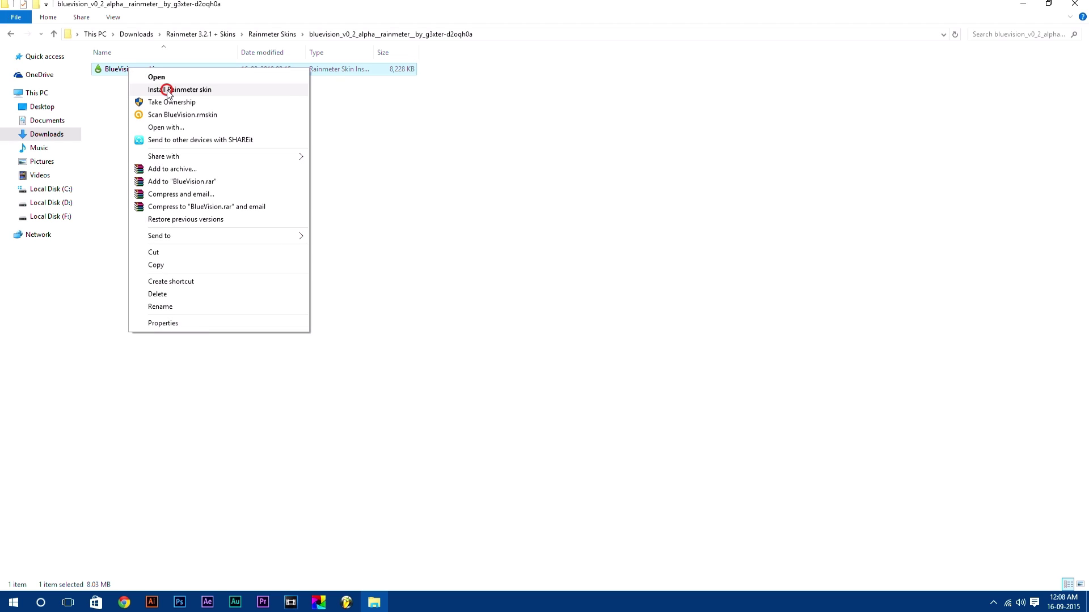
left_click(167, 90)
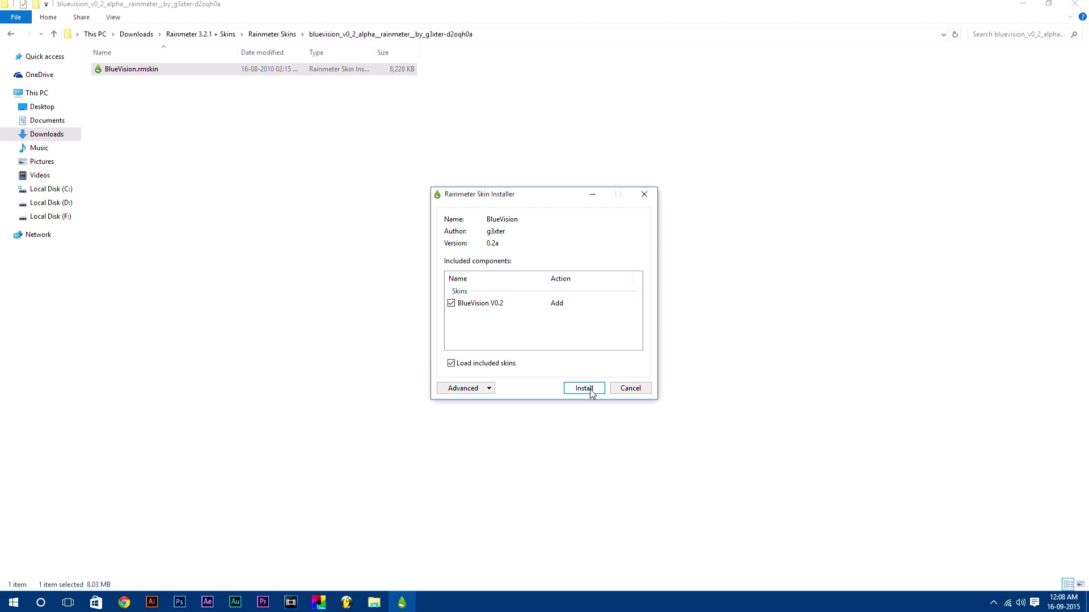
left_click(587, 389)
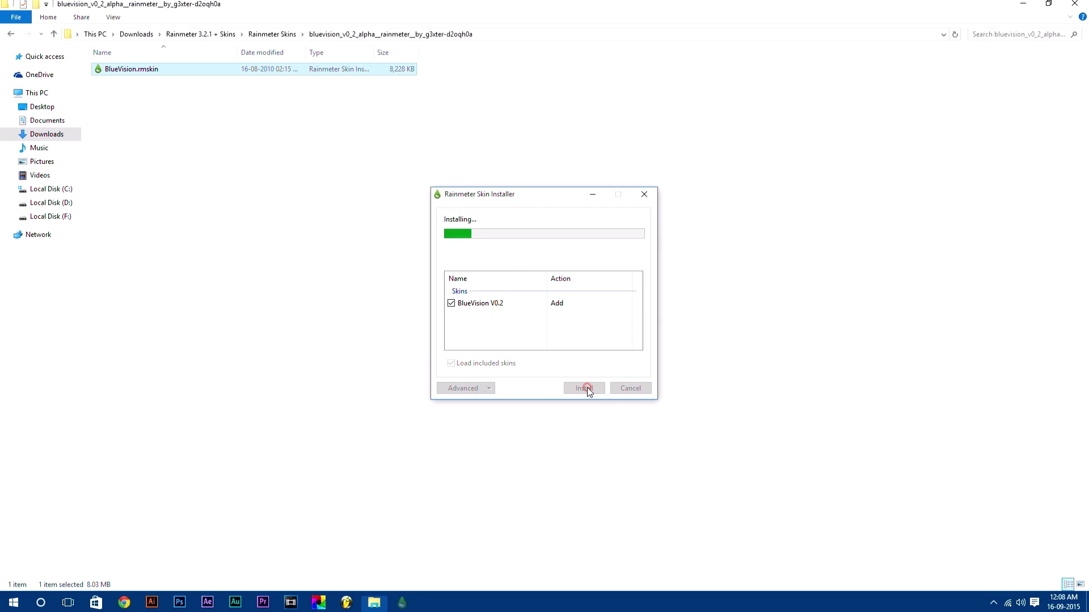
left_click(1021, 4)
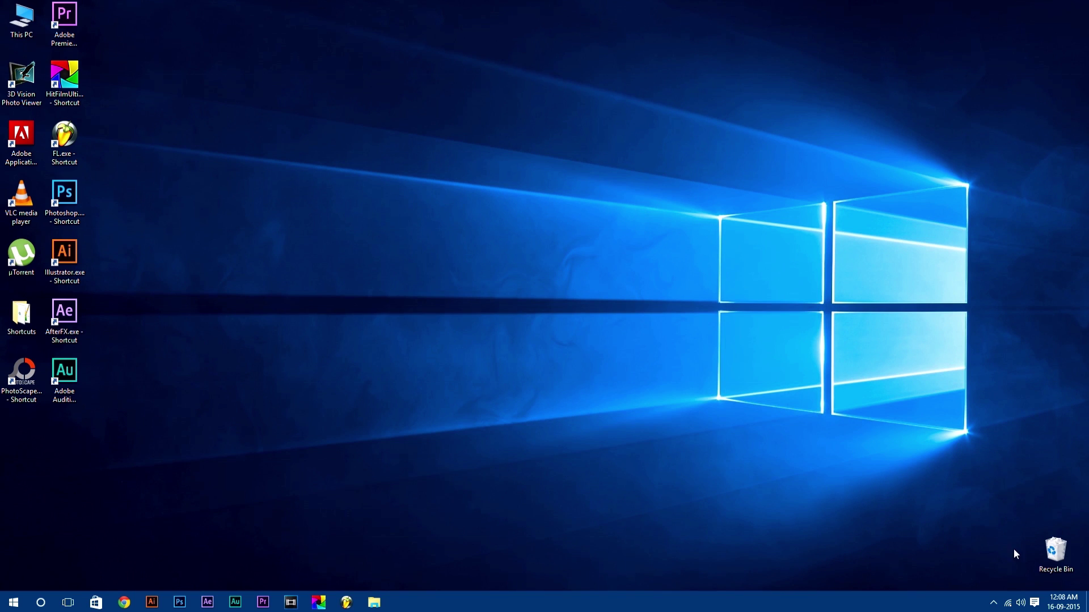
Load BlueVision V0.2's !LAUNCHER 1920x1080 - 1200.ini skin from Manage Rainmeter
left_click(993, 604)
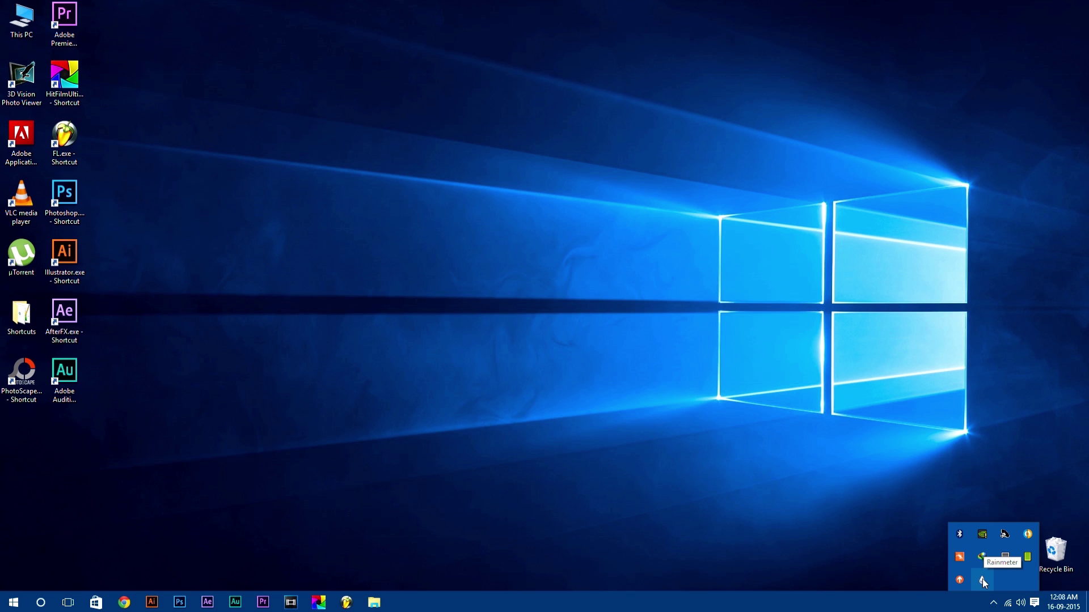
left_click(983, 581)
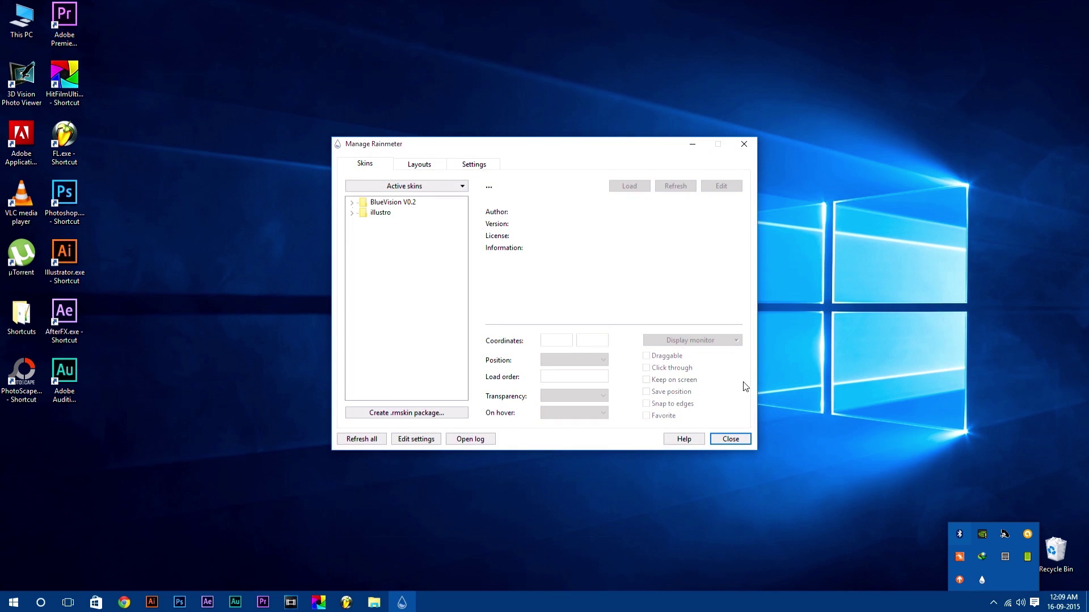
double_click(382, 204)
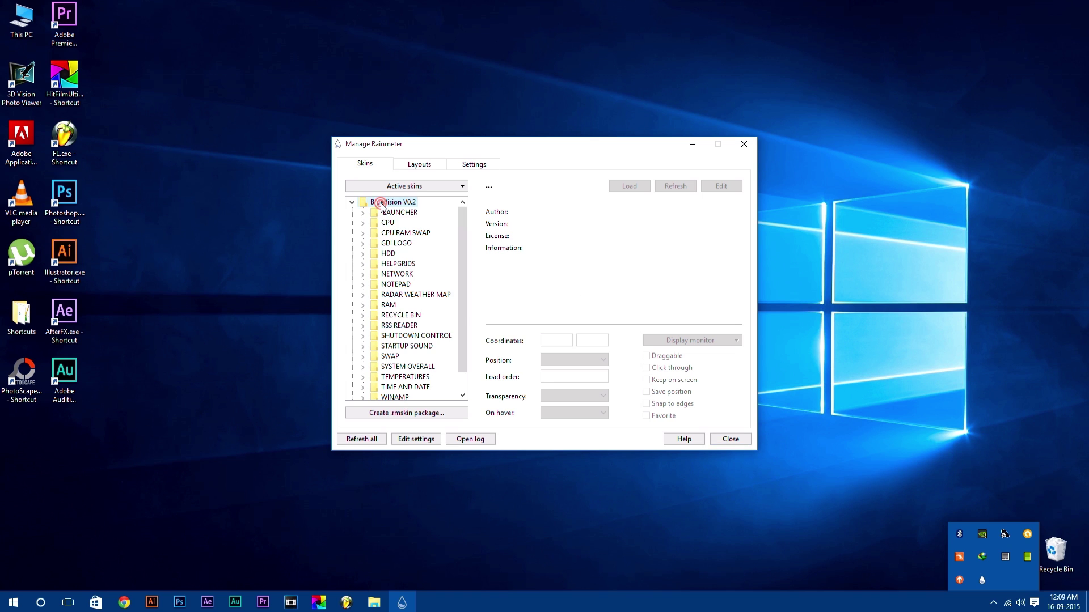
double_click(382, 212)
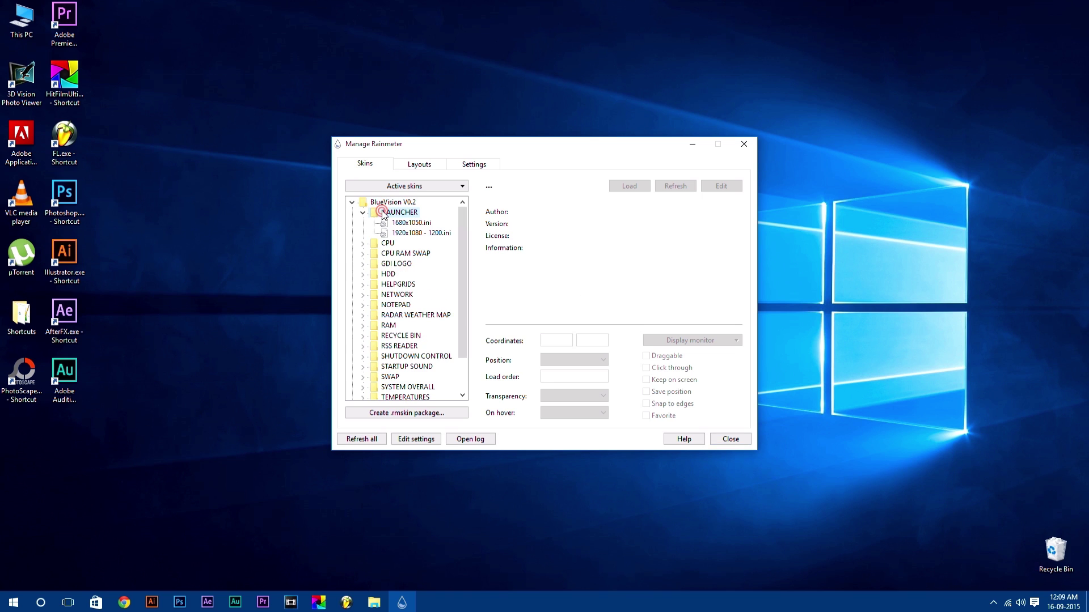
double_click(408, 233)
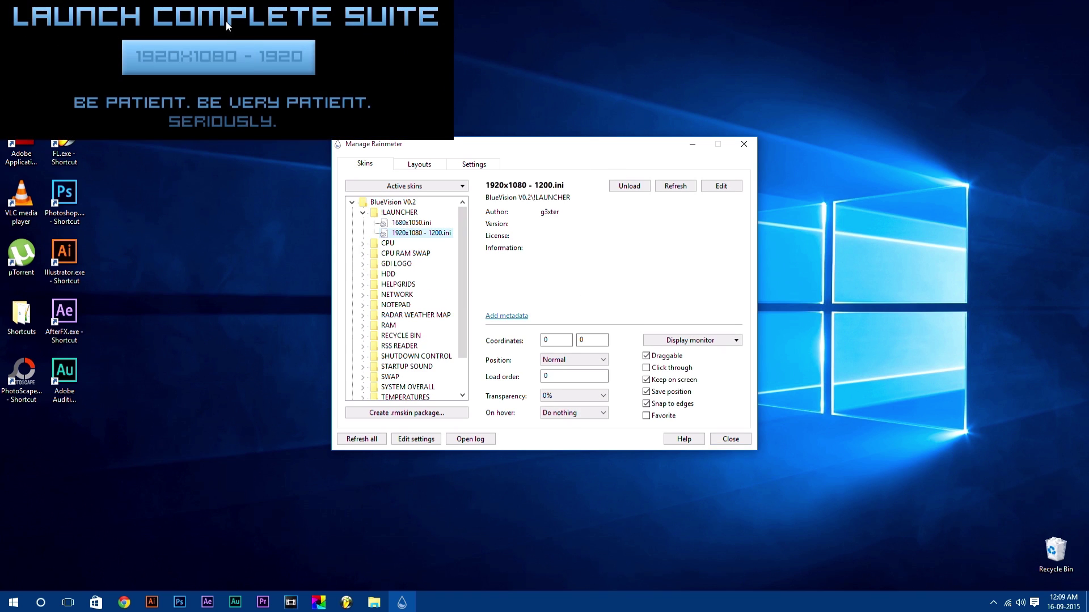
Launch the complete BlueVision suite, then unload the launcher skin
left_click(696, 145)
left_click(244, 66)
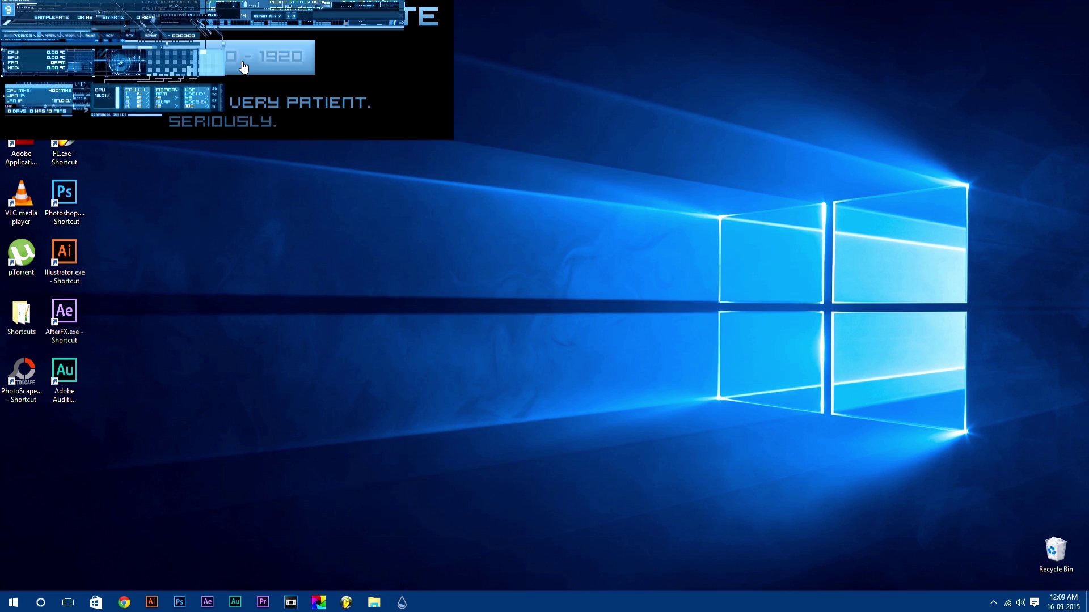
right_click(403, 103)
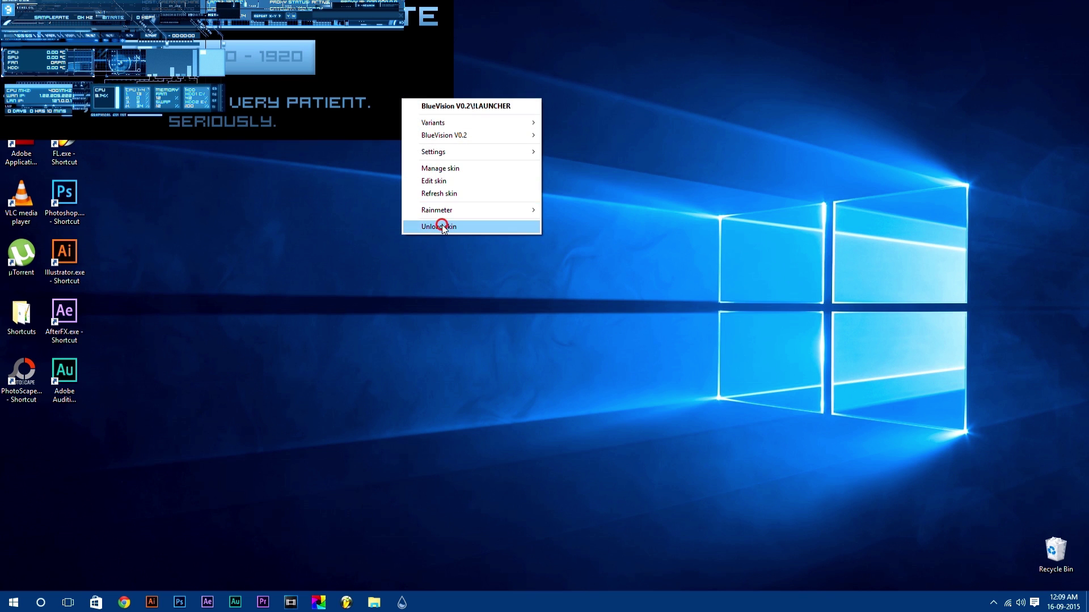
left_click(441, 226)
Hide the desktop icons
right_click(434, 104)
mouse_move(462, 106)
left_click(583, 180)
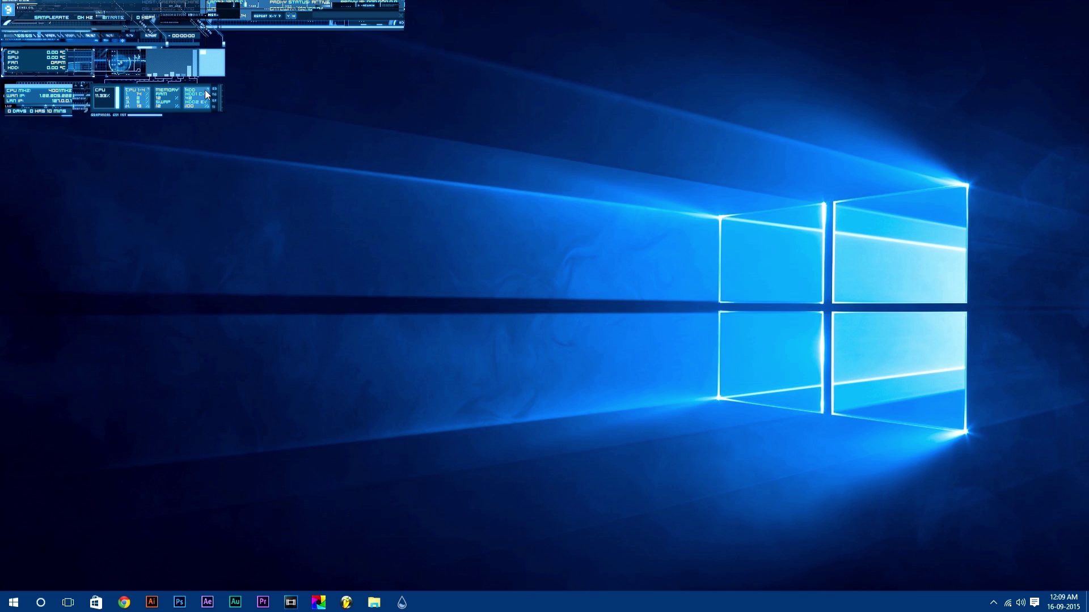
Arrange the skins: system monitor bottom centre, music player bottom left, others top right
left_click_drag(205, 89, 711, 548)
left_click_drag(136, 90, 160, 557)
left_click_drag(479, 52, 972, 104)
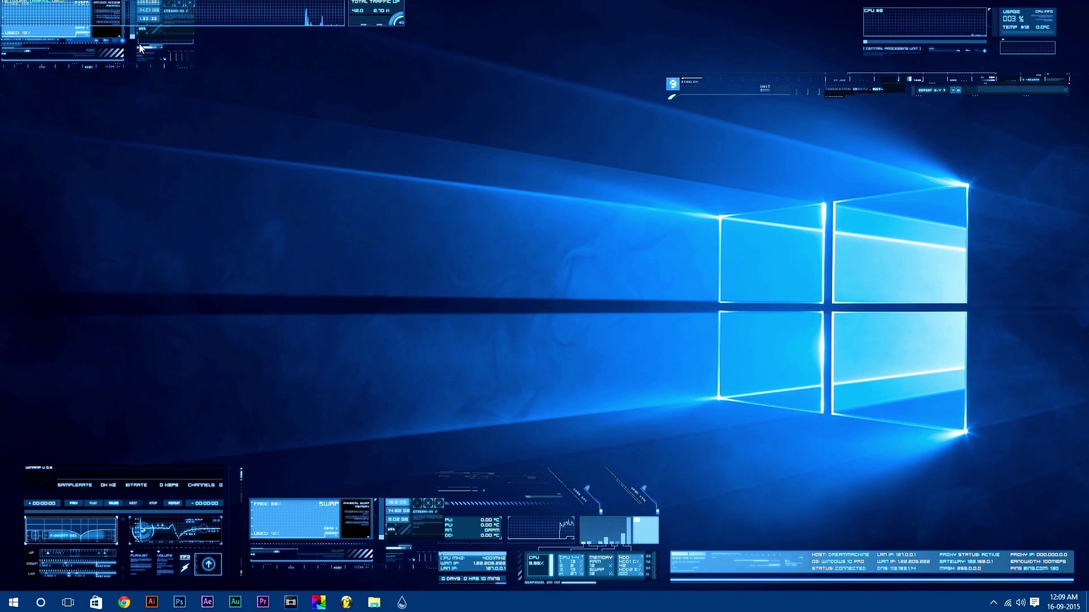
left_click_drag(57, 17, 918, 128)
Load the circular TECH-A skin and set the blue neon-circle image as desktop background
left_click(402, 603)
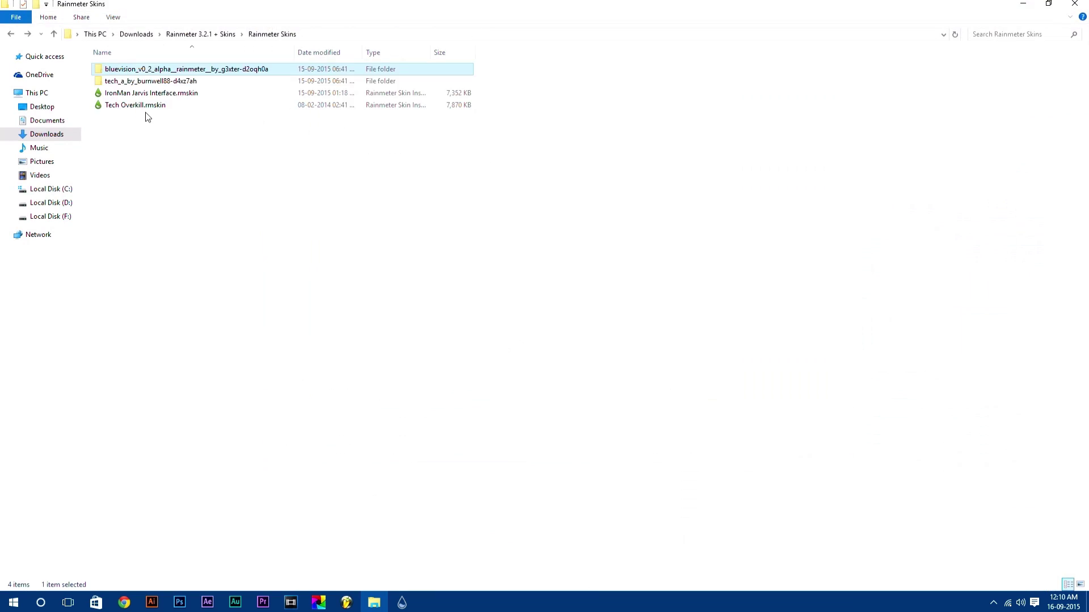
right_click(131, 90)
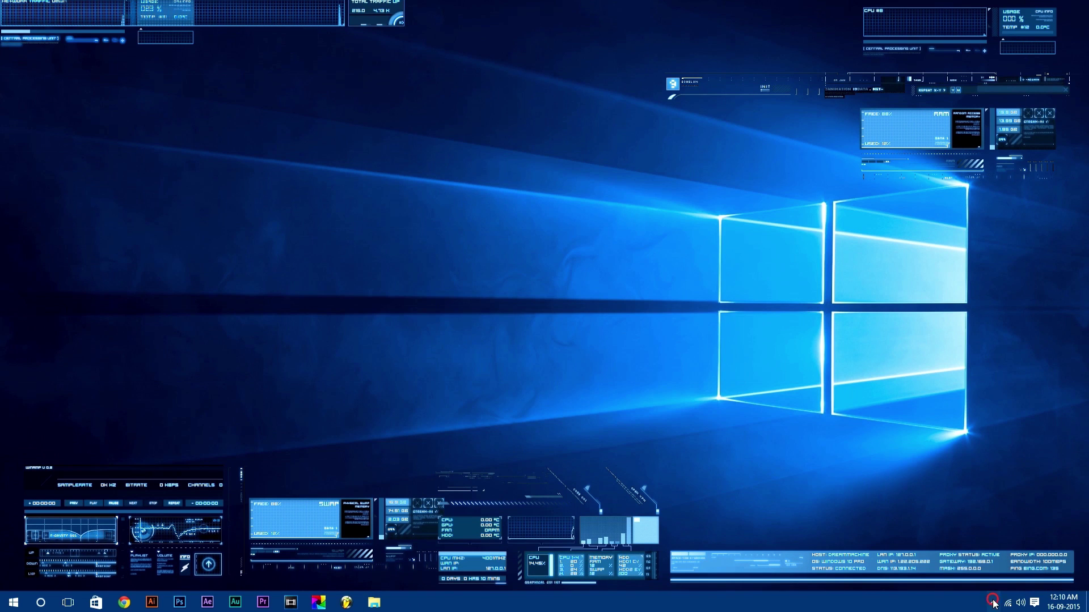
left_click(993, 604)
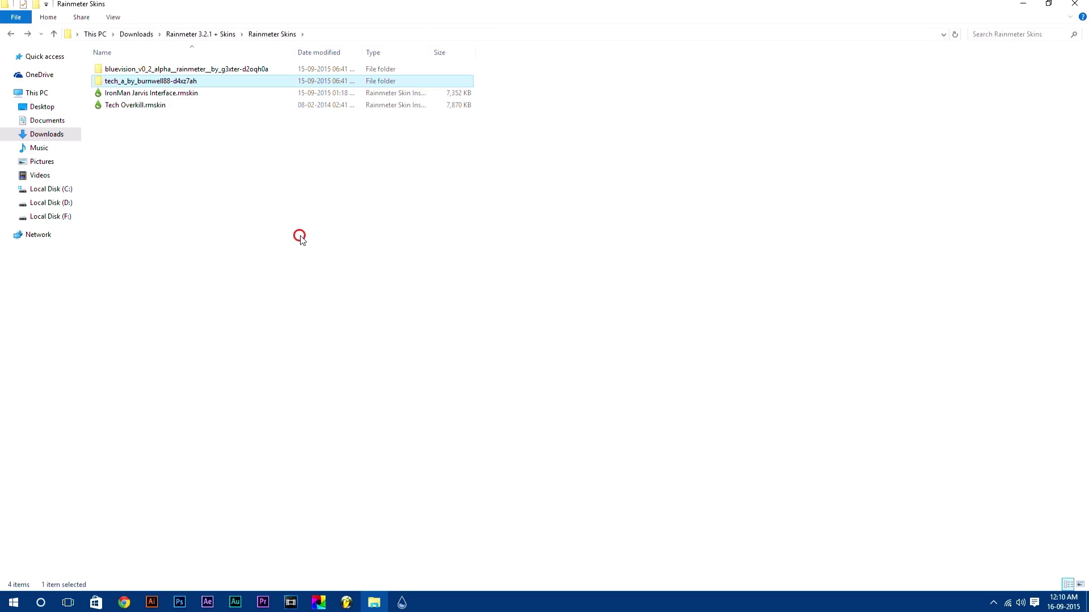
right_click(264, 112)
left_click(305, 152)
Load the full TECH-A HUD layout from the rotator skin's Manage skin settings
left_click(1029, 4)
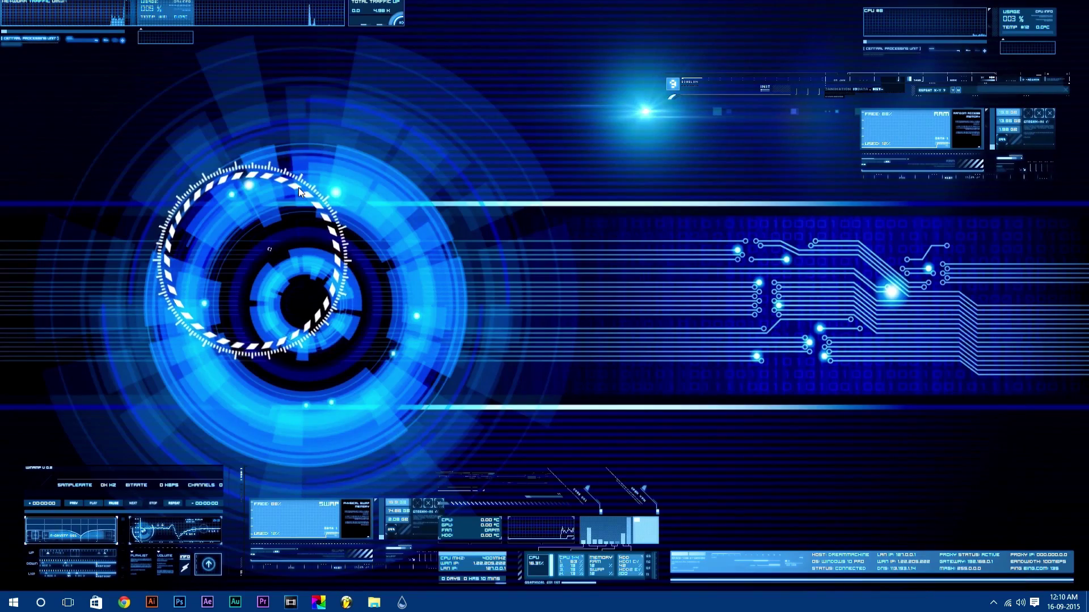
right_click(345, 224)
left_click(396, 293)
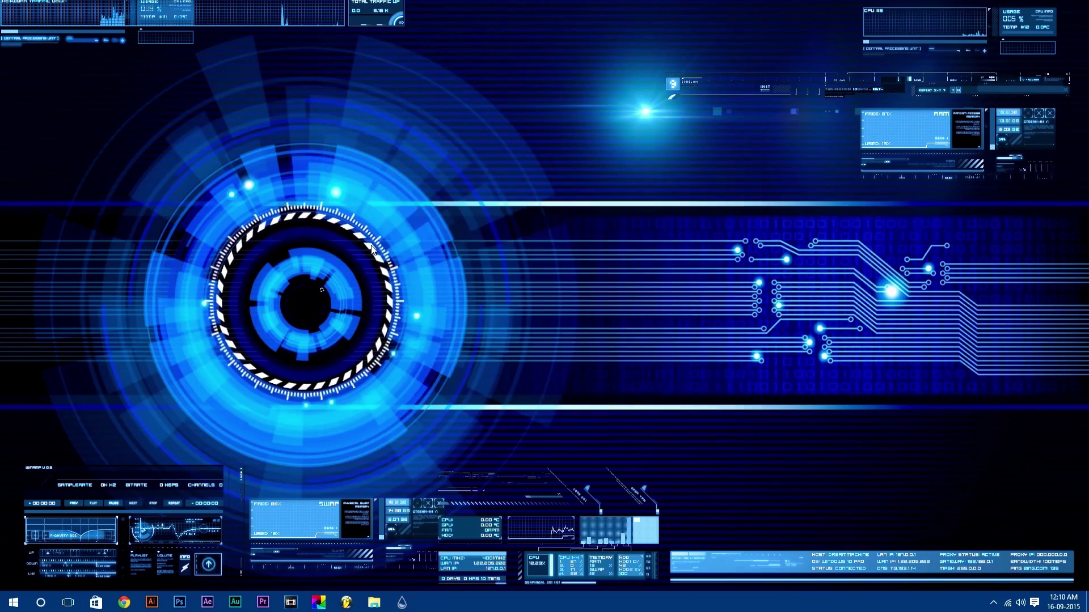
right_click(363, 244)
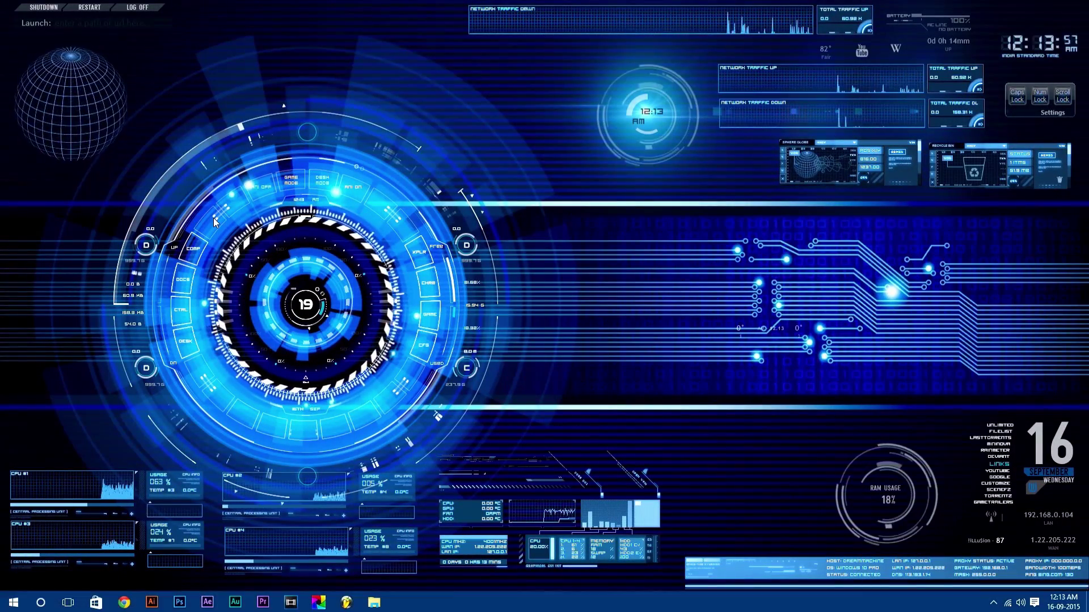
Turn on 'Make Start, taskbar, and action center transparent' in Personalization > Colors, then close Settings
key("super")
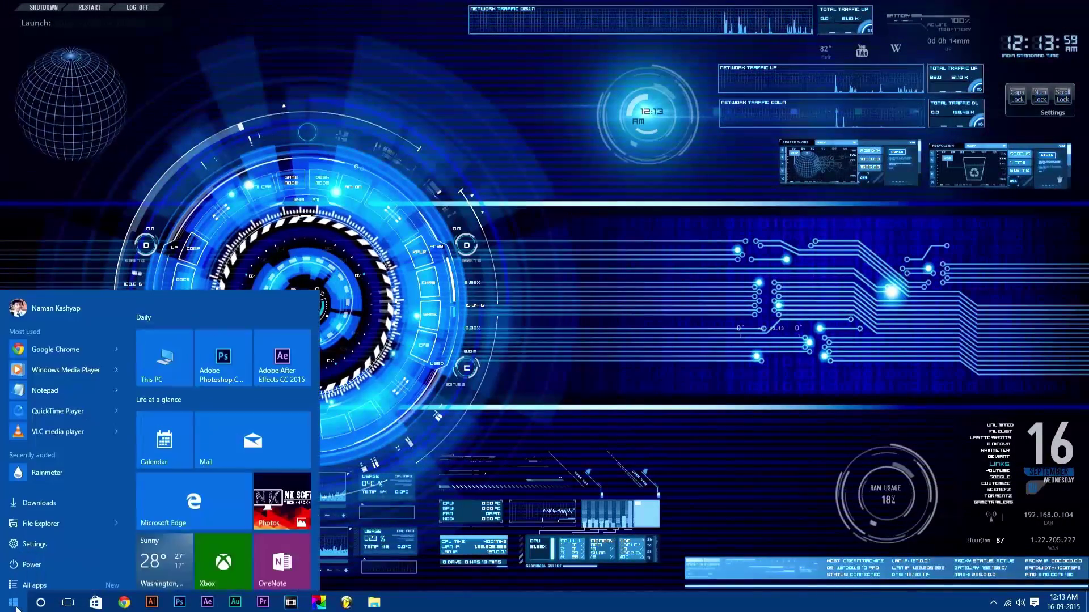
left_click(46, 537)
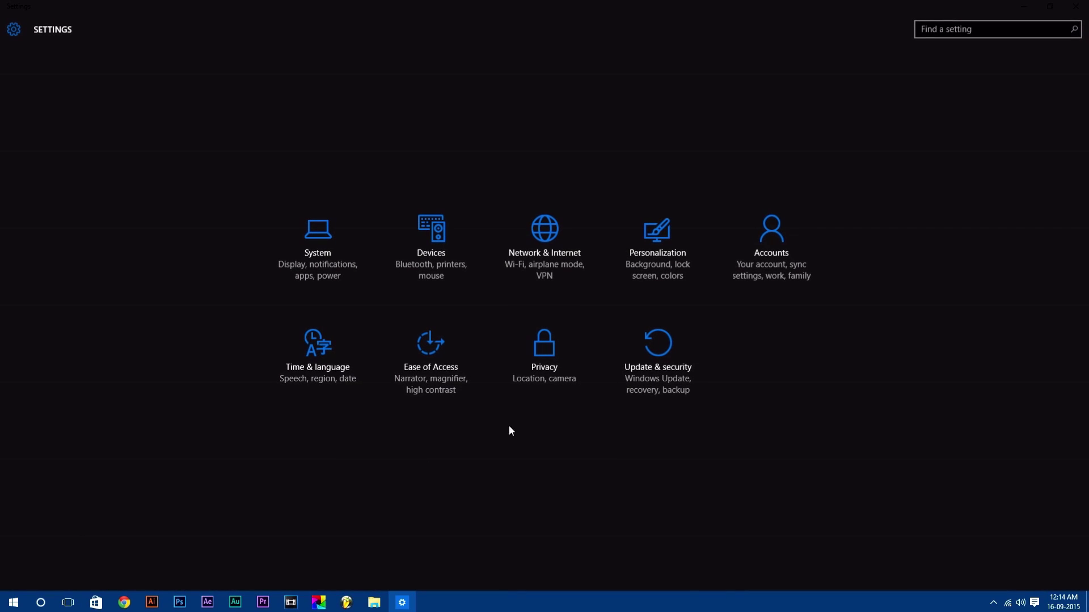
left_click(620, 240)
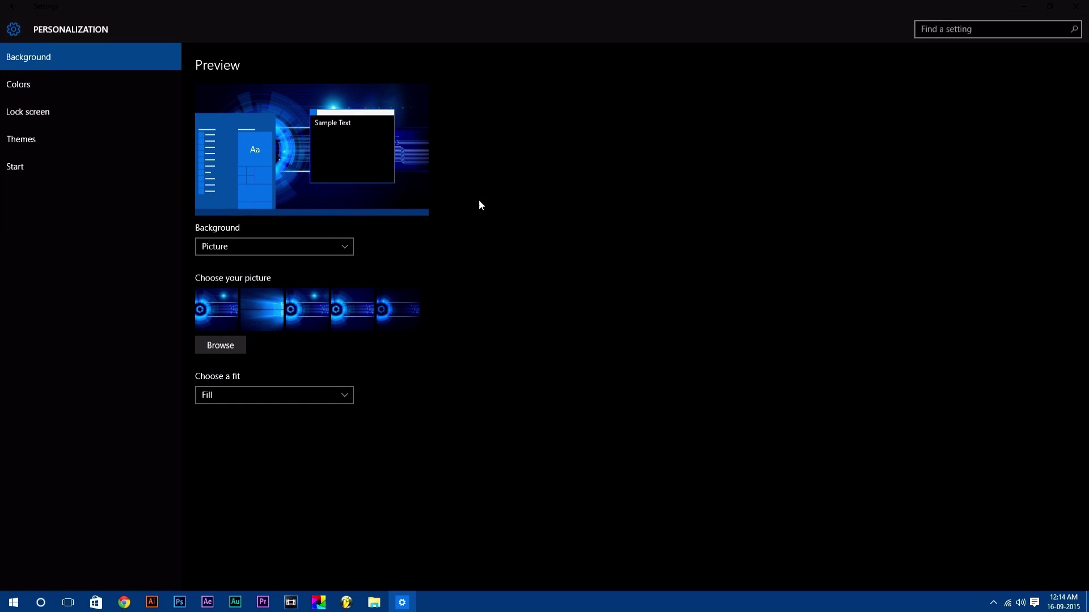
left_click(83, 86)
scroll(408, 179, "down", 3)
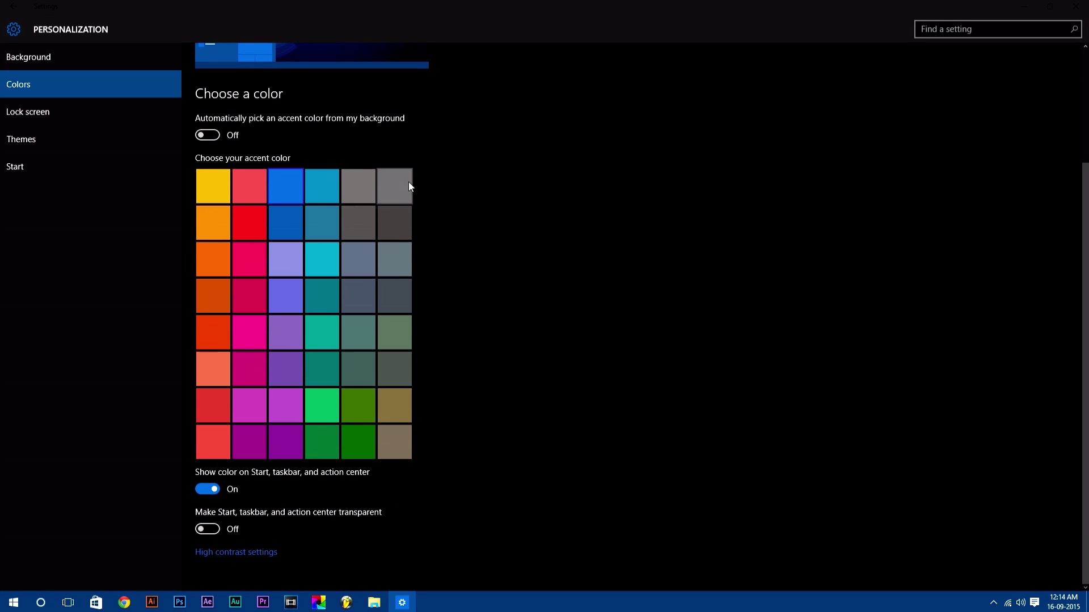
left_click(207, 529)
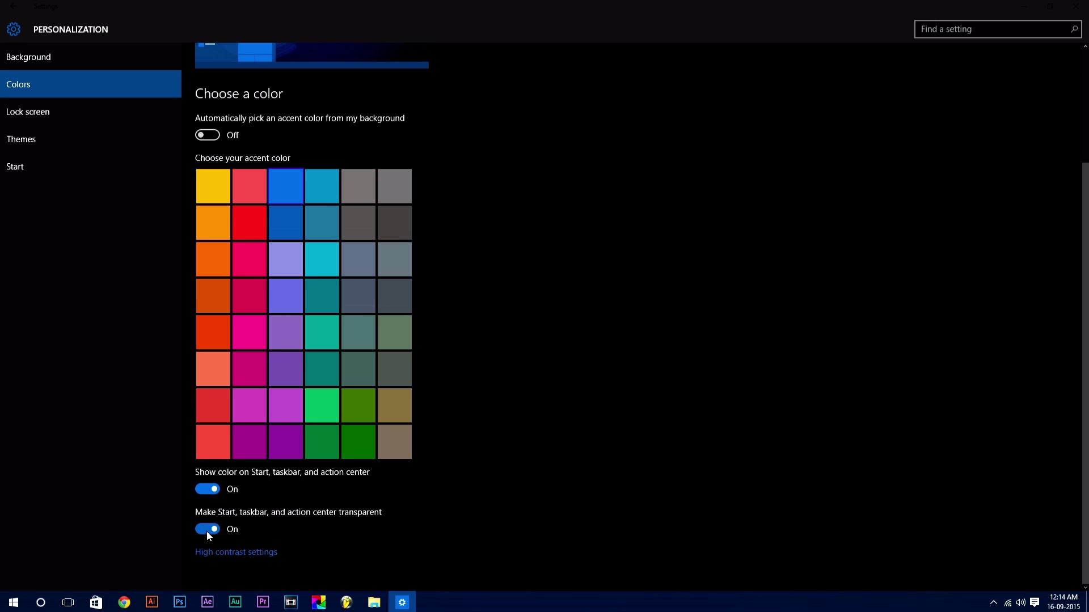
left_click(1075, 5)
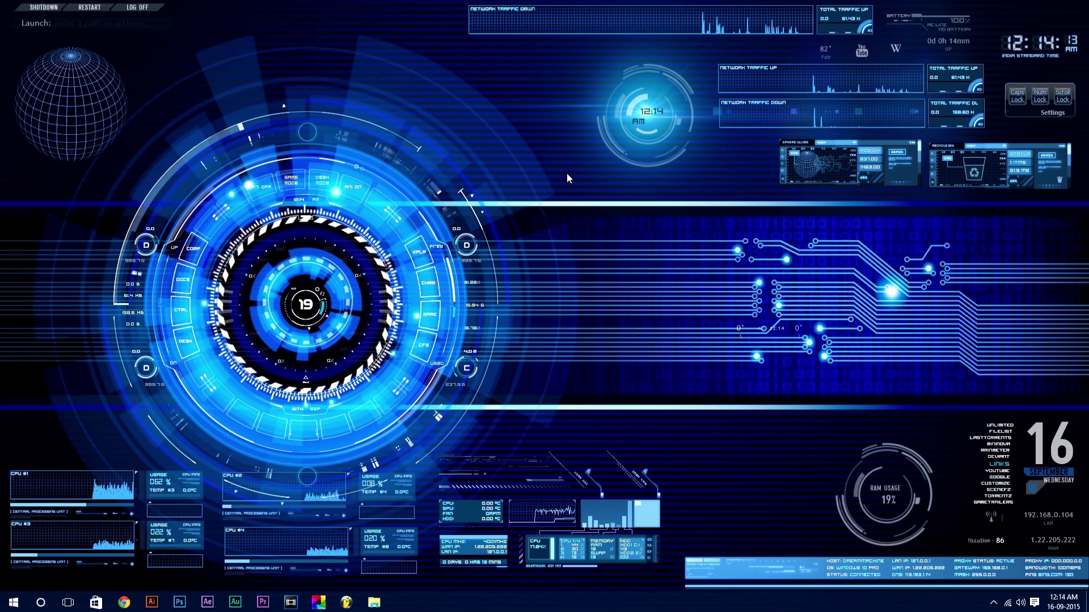